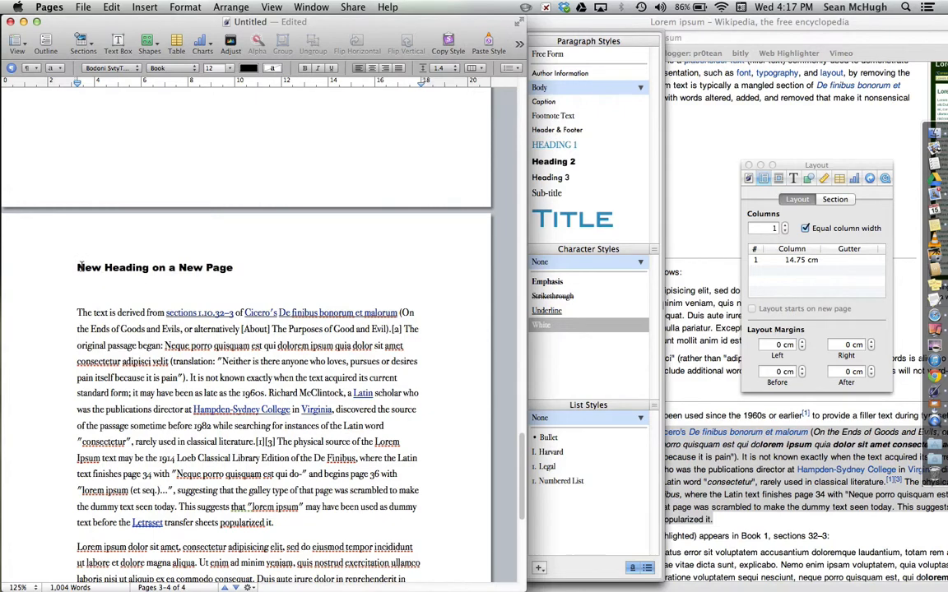
- Insert a new Chapter Page with Photo Collage section at the end of the document
scroll(313, 345, down, 10)
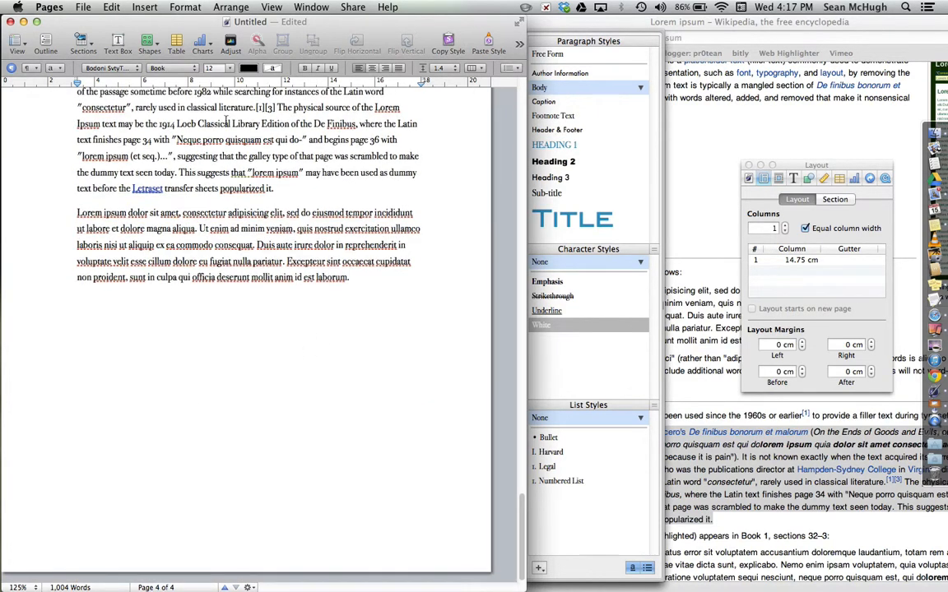
click(152, 9)
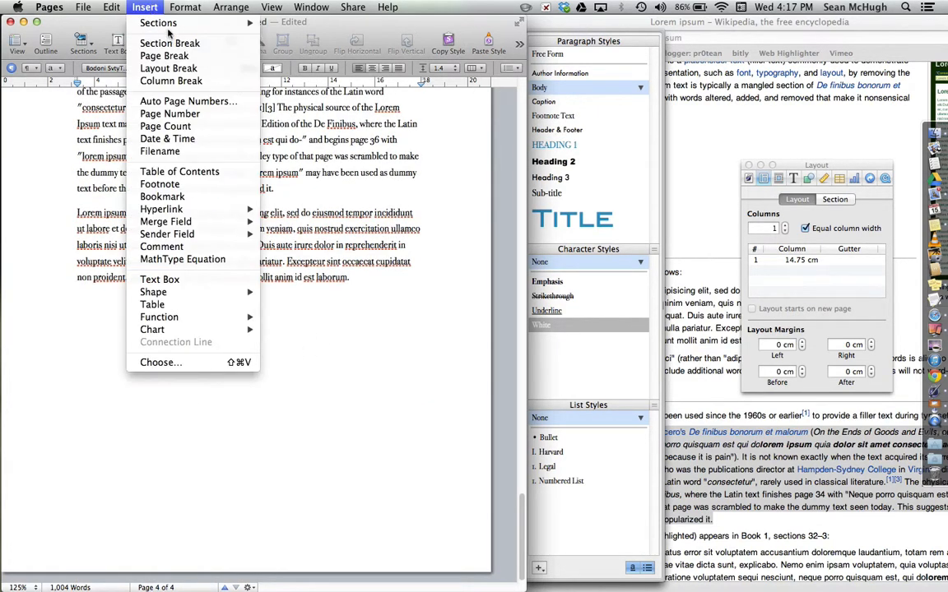
mouse_move(155, 25)
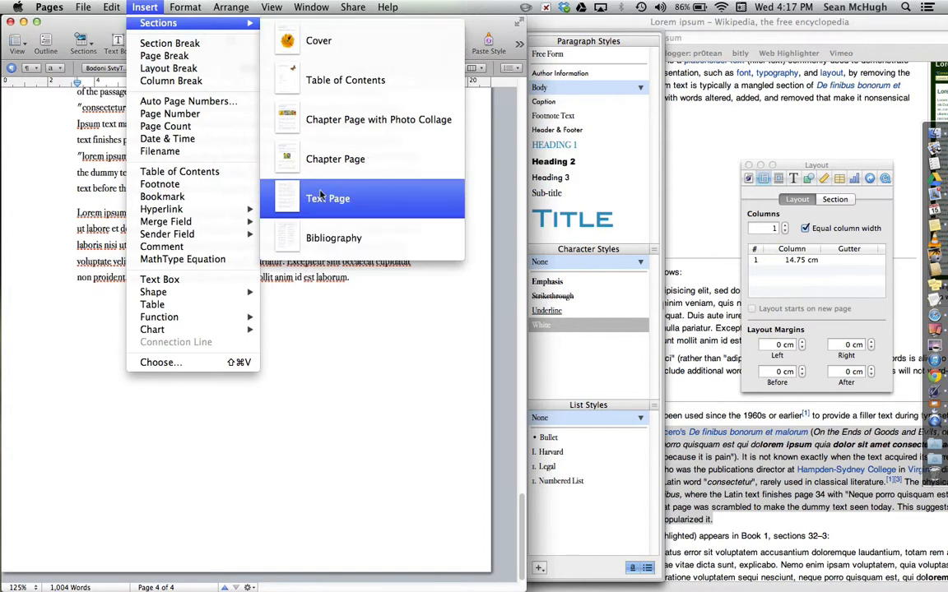
click(295, 124)
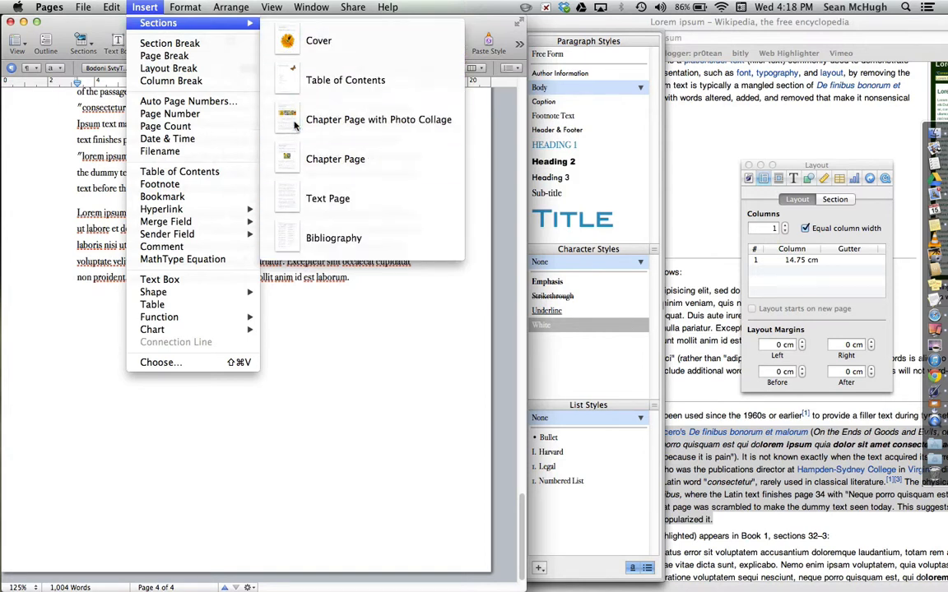
scroll(287, 330, down, 5)
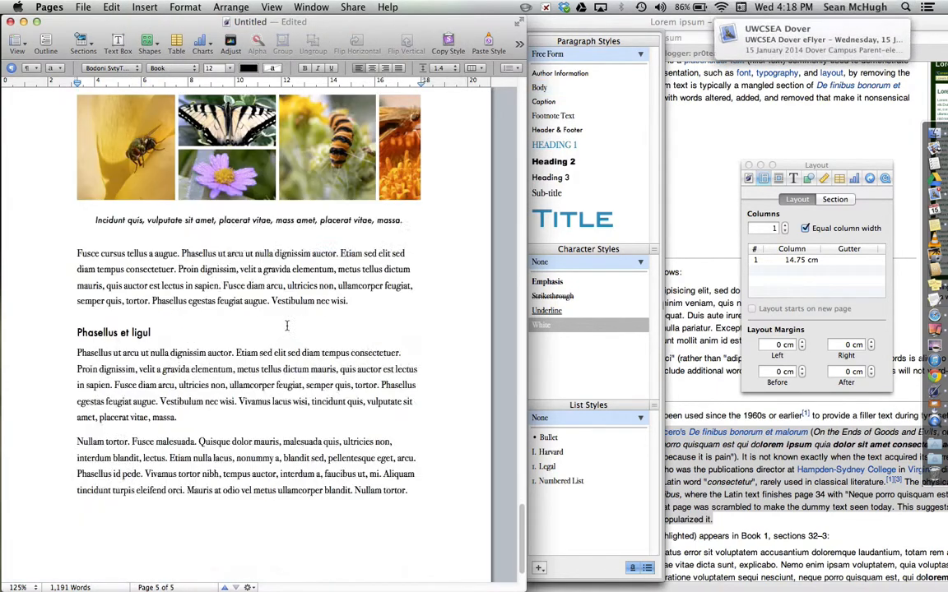
scroll(247, 312, up, 5)
scroll(214, 298, up, 10)
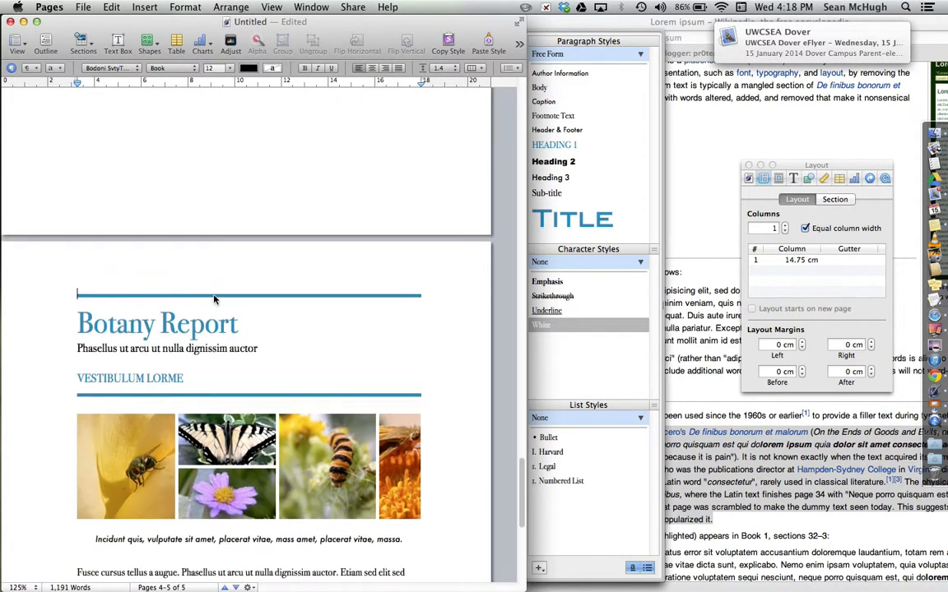
scroll(214, 295, up, 2)
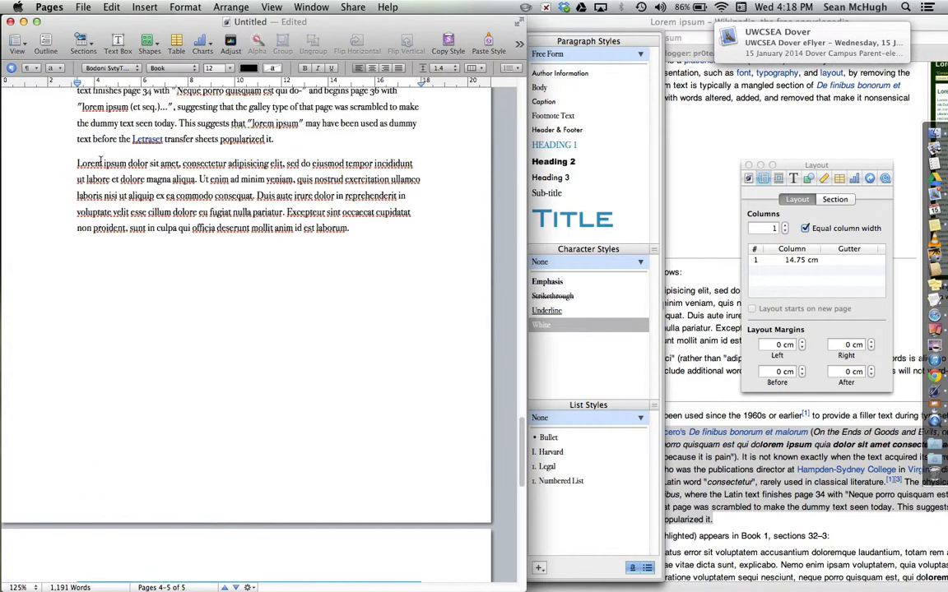
- Show page thumbnails in the sidebar and browse the document's sections through them
click(17, 43)
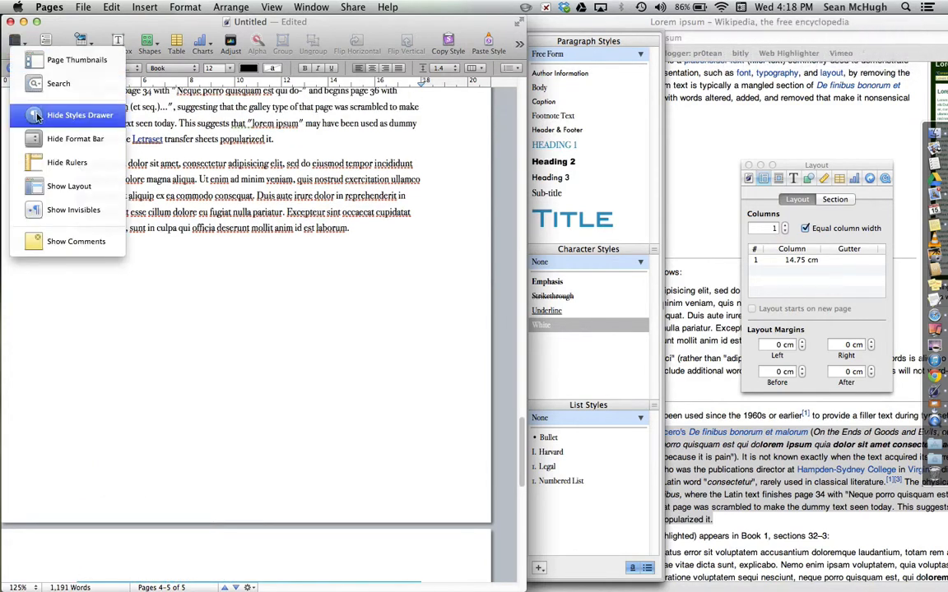
click(70, 59)
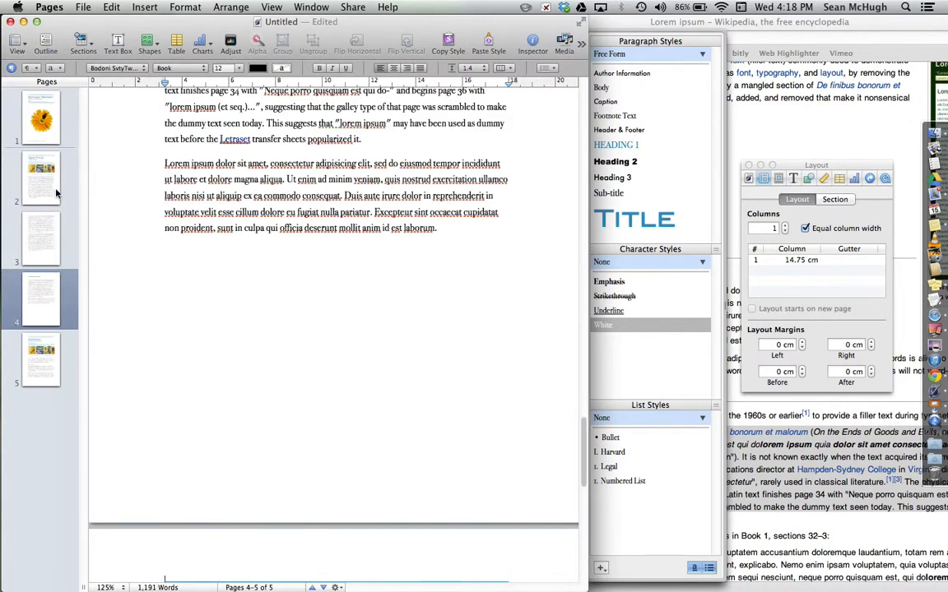
click(56, 192)
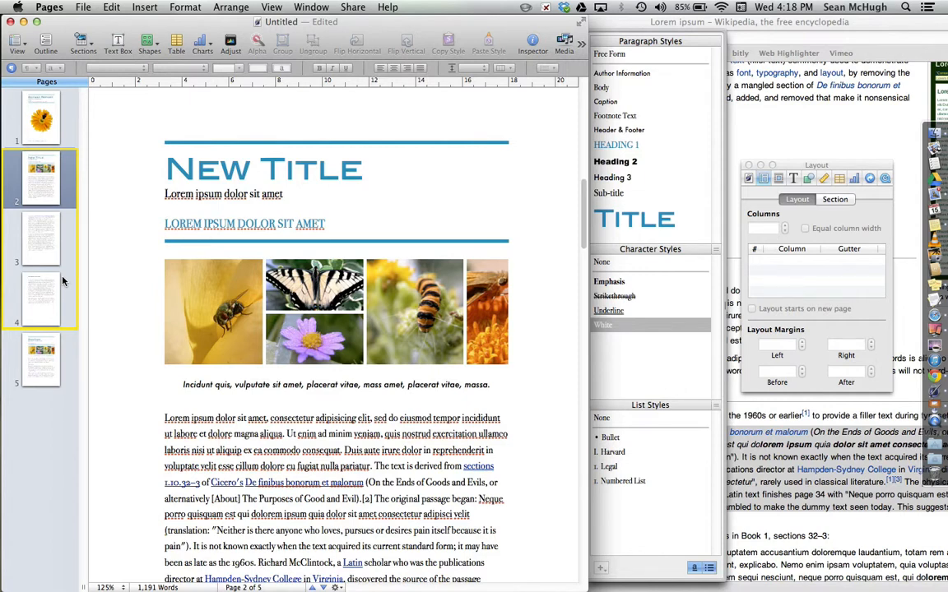
click(45, 362)
click(44, 132)
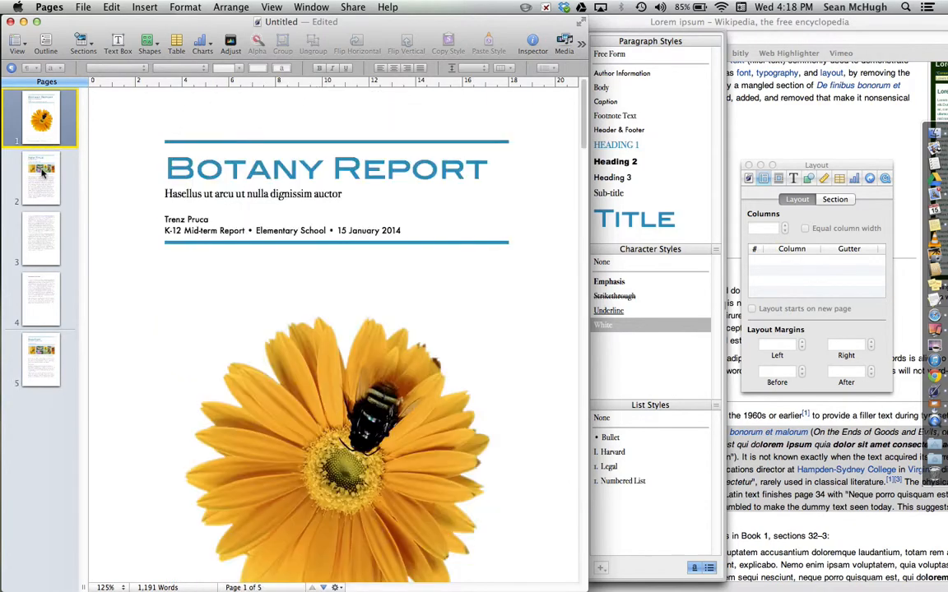
click(43, 172)
click(45, 358)
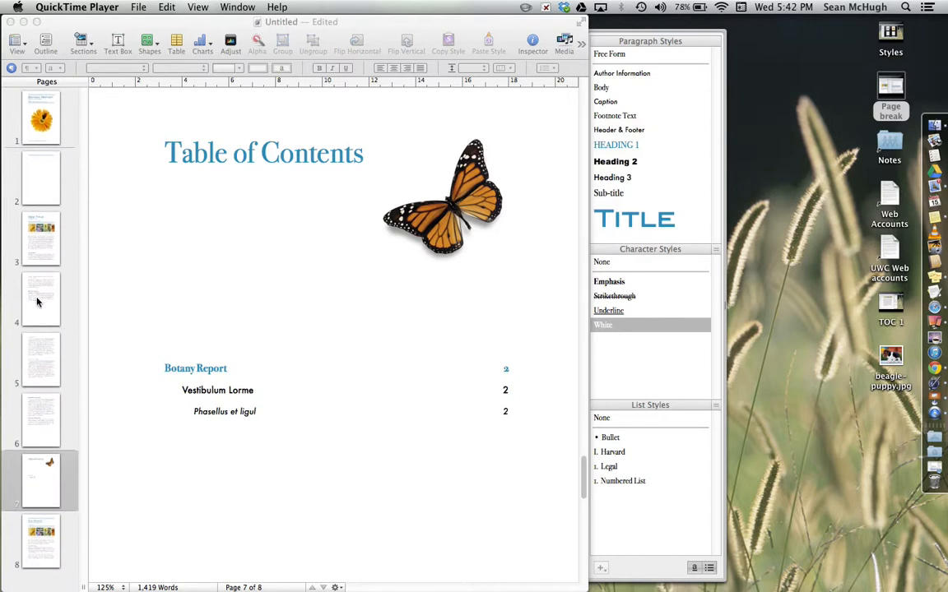
- Move the Table of Contents page so it directly follows the cover page
click(37, 479)
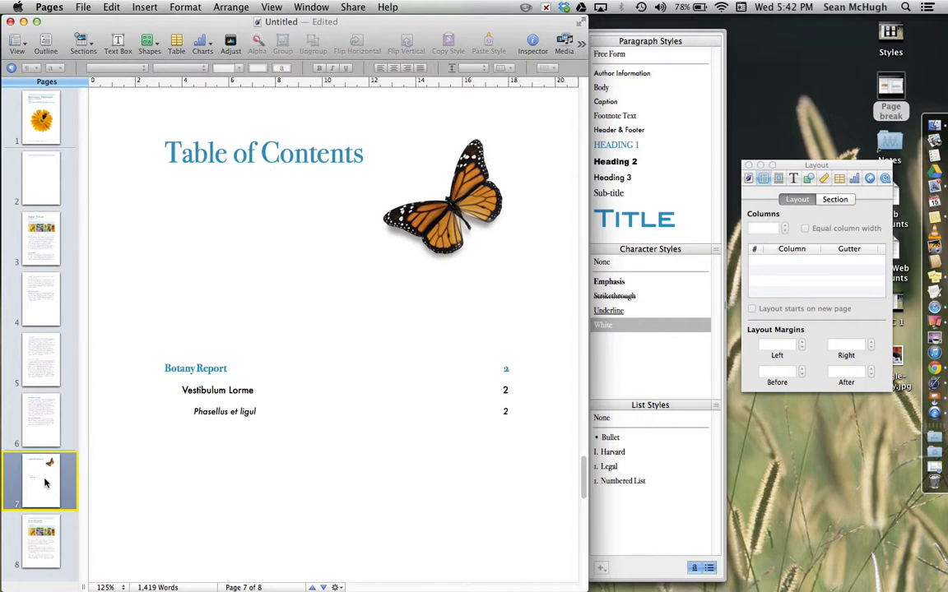
drag(46, 483, 50, 196)
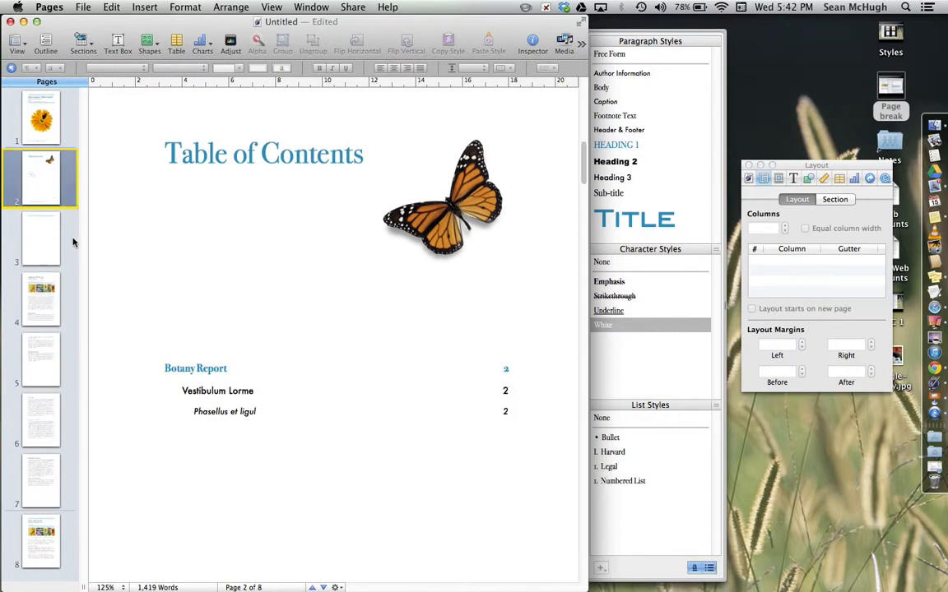
click(39, 134)
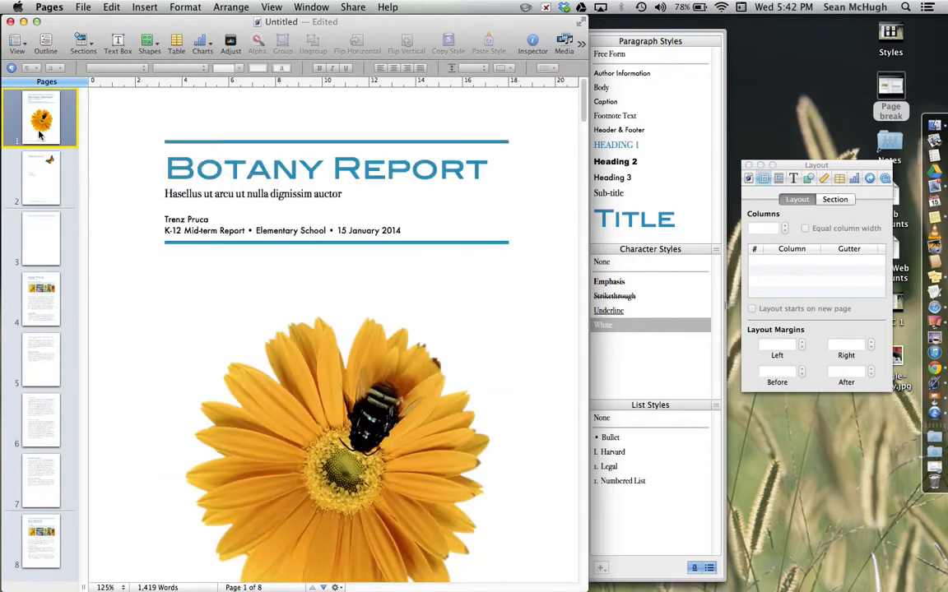
click(38, 186)
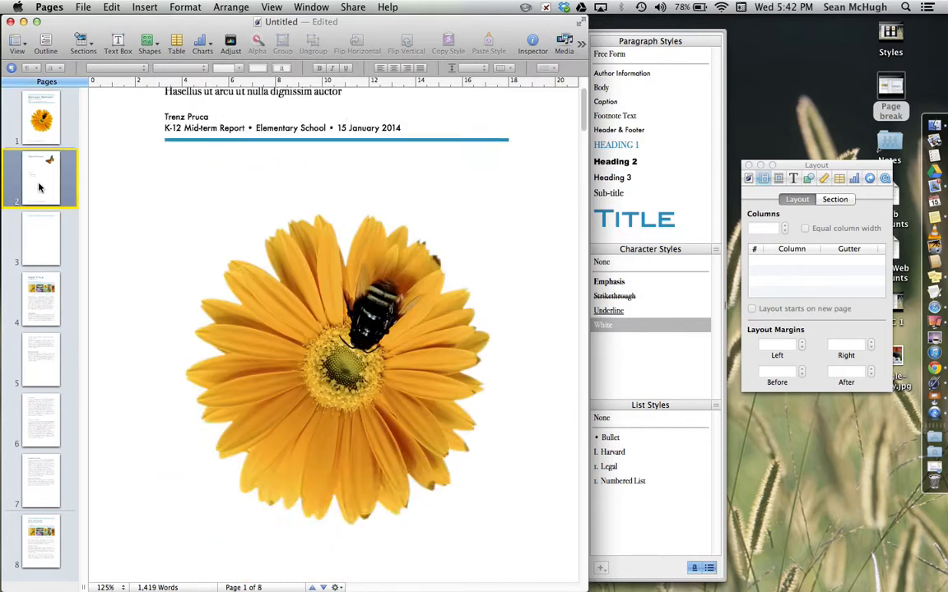
- Delete the section spanning pages 3 to 7 and undo the deletion
click(36, 216)
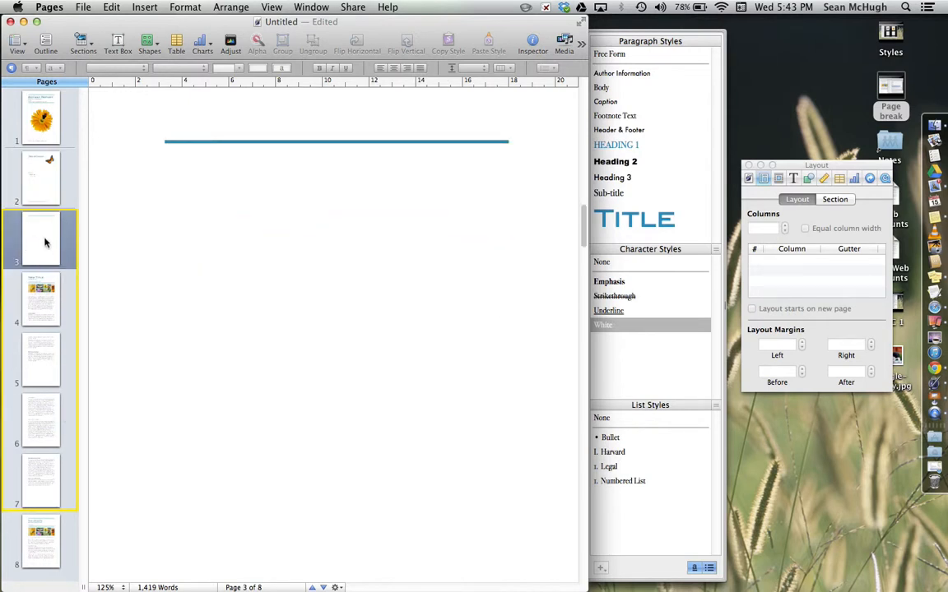
key(Delete)
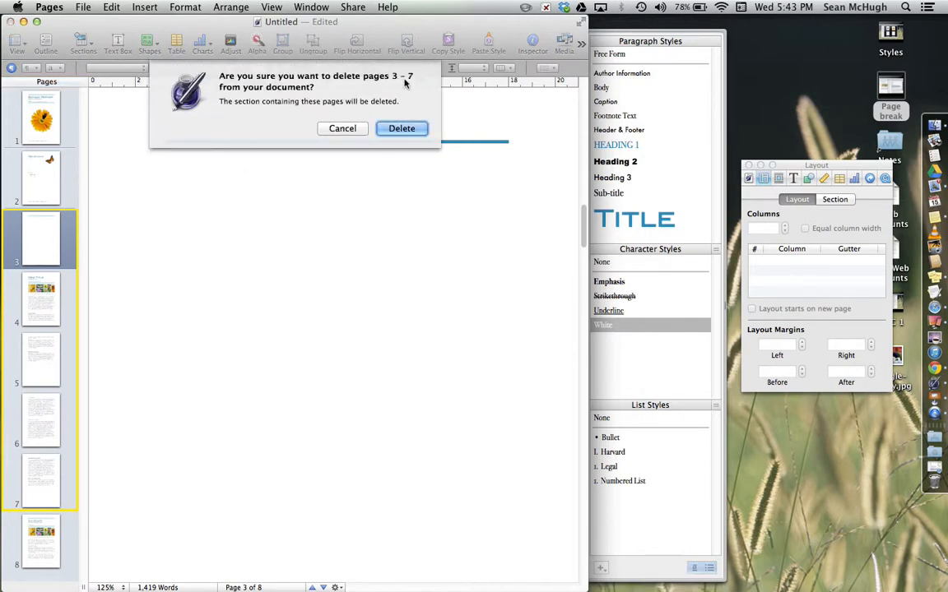
click(404, 129)
key(Up)
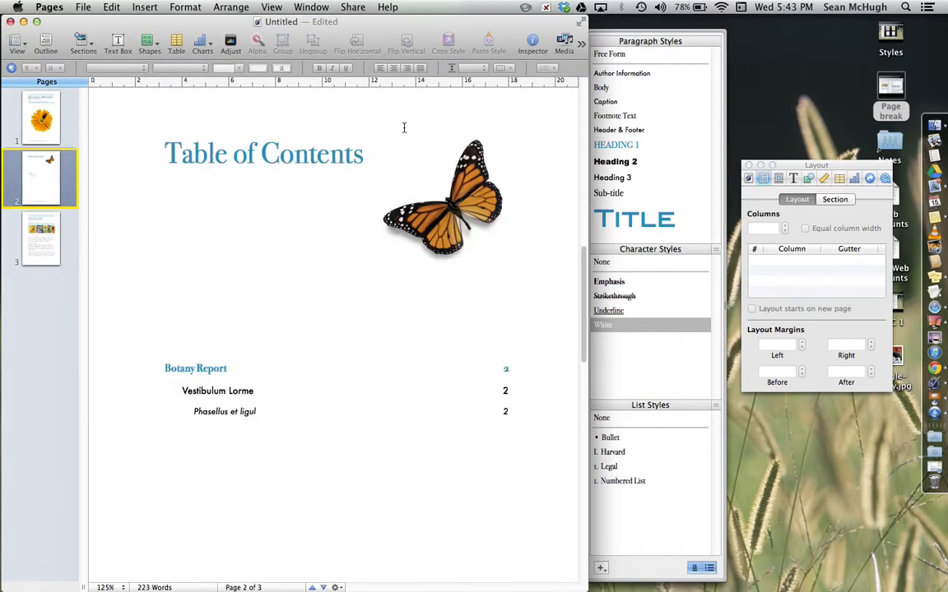
key(super+z)
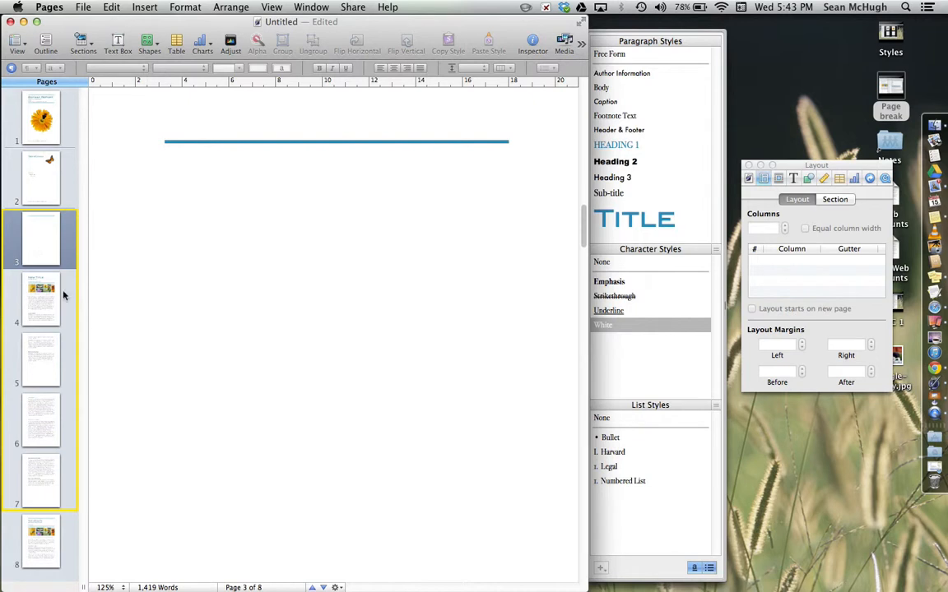
- Remove the blank page before the New Title section by deleting the break at the start of its title
scroll(280, 359, down, 10)
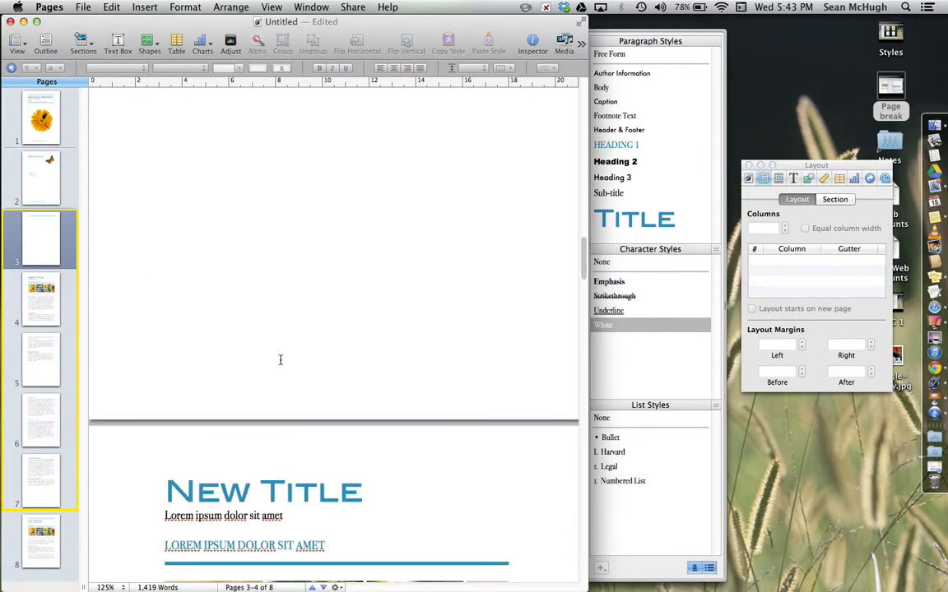
click(162, 483)
key(BackSpace)
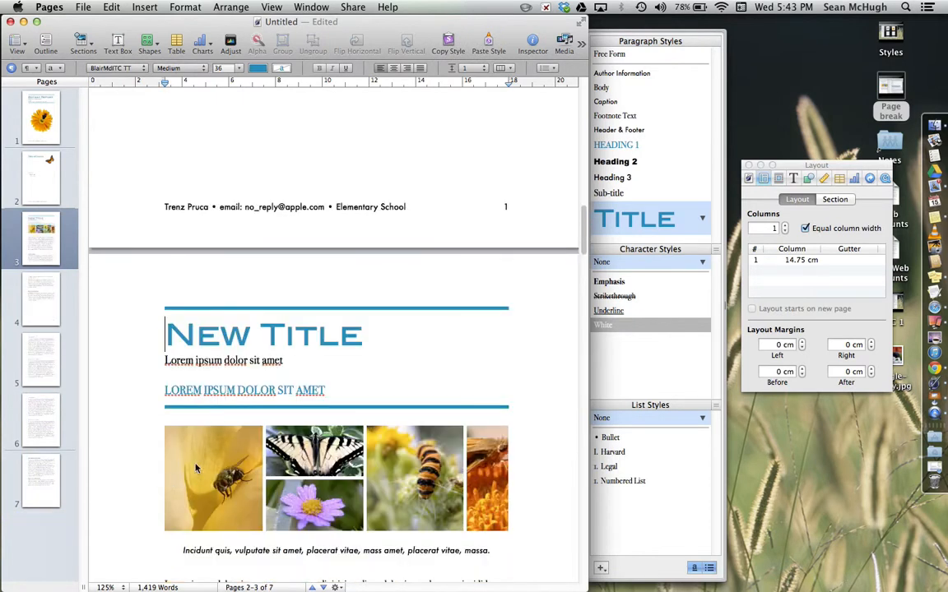
key(super+z)
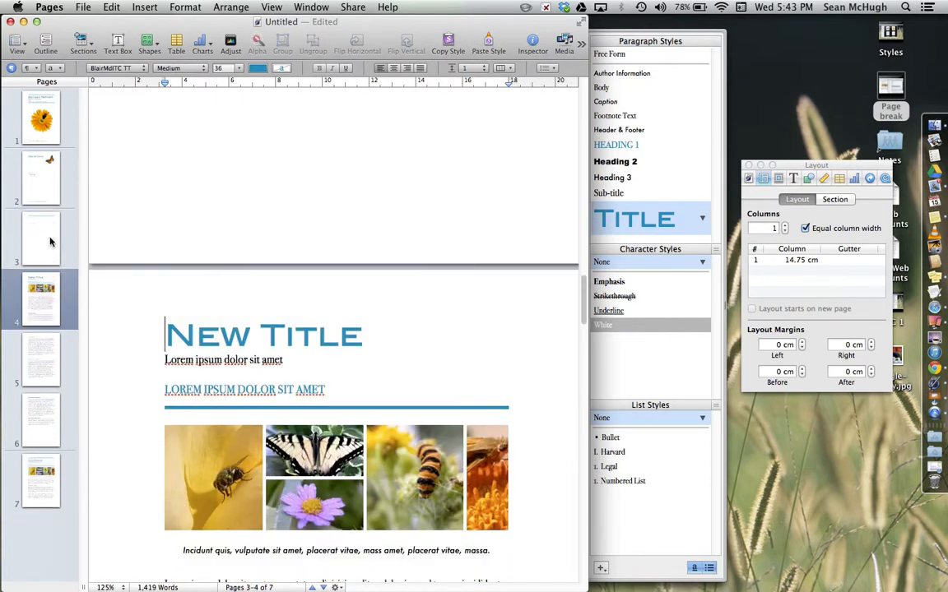
key(super+shift+z)
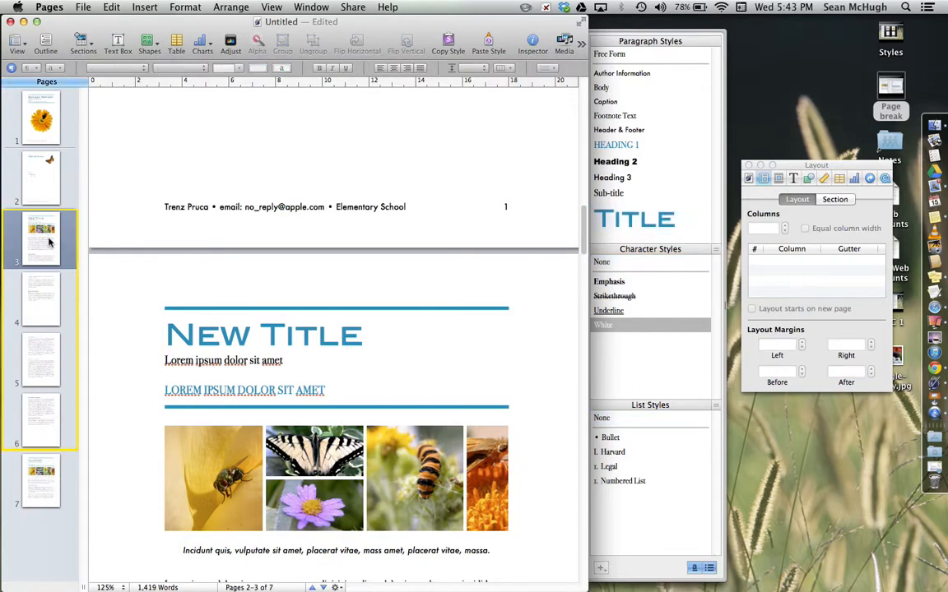
- Refresh the table of contents on page 2 so it lists the document's current headings
click(47, 193)
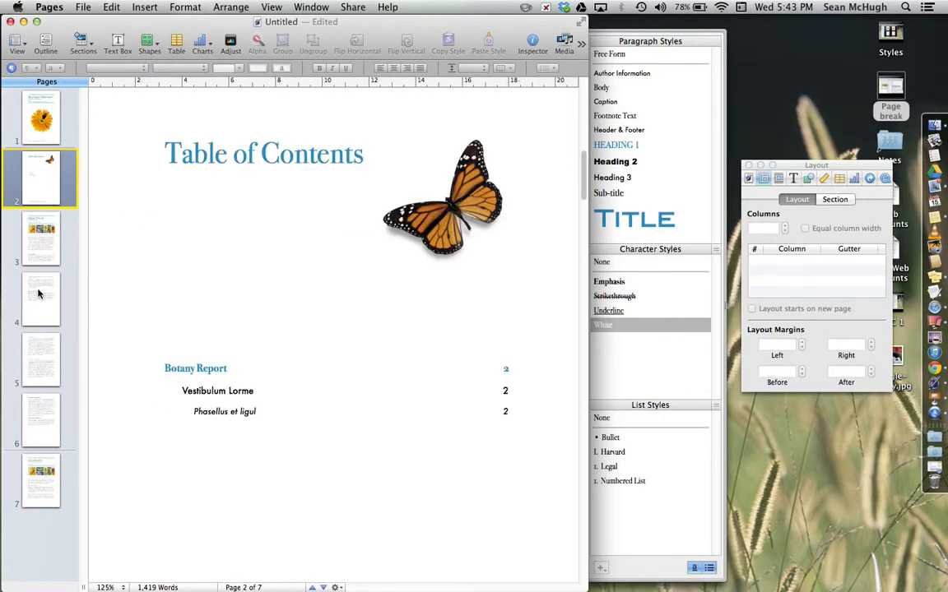
click(38, 294)
click(35, 483)
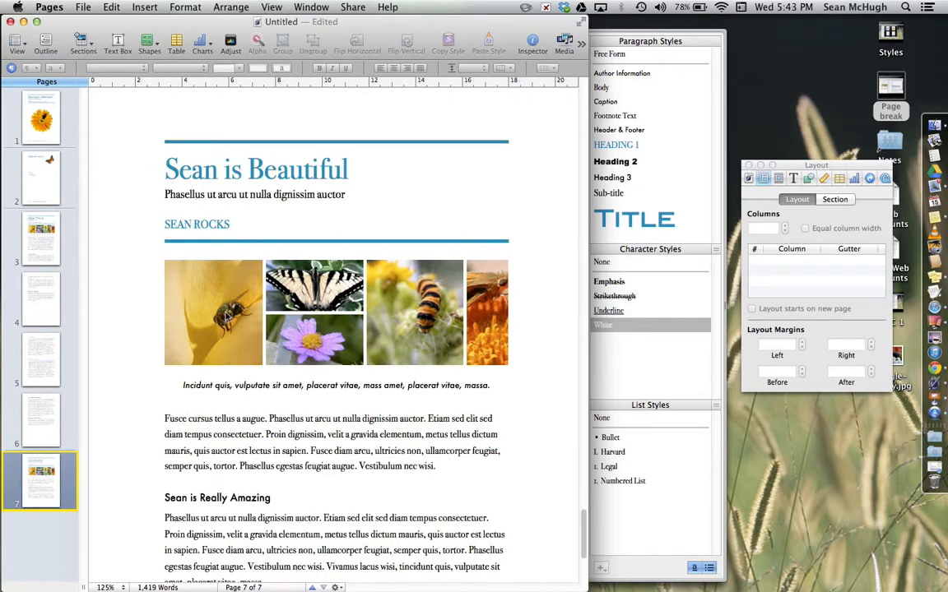
scroll(234, 444, up, 15)
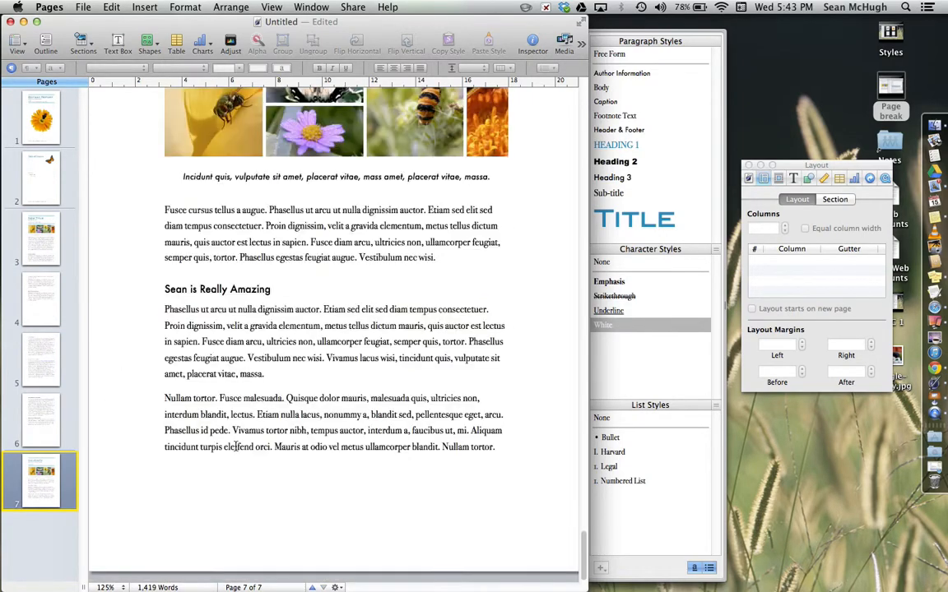
click(44, 280)
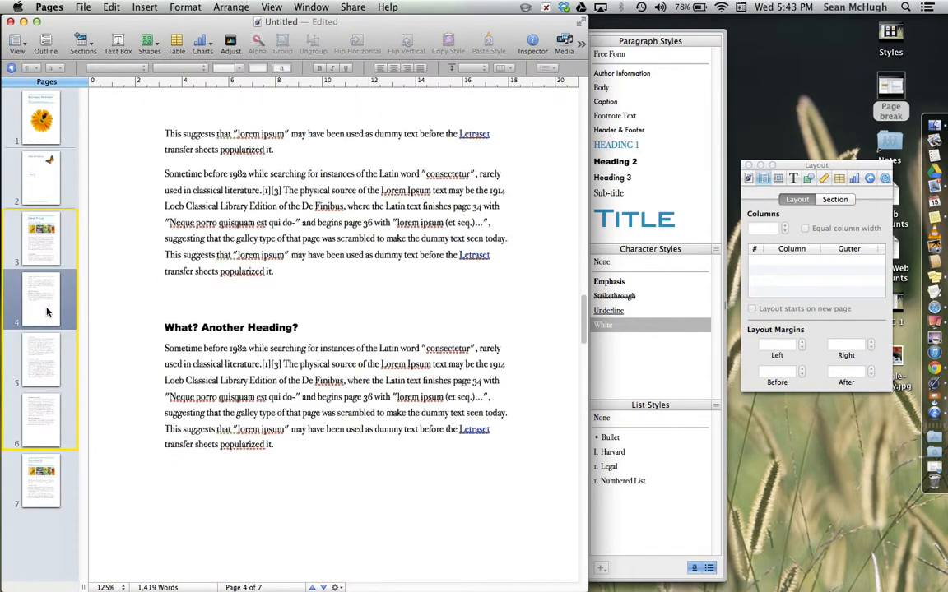
click(43, 190)
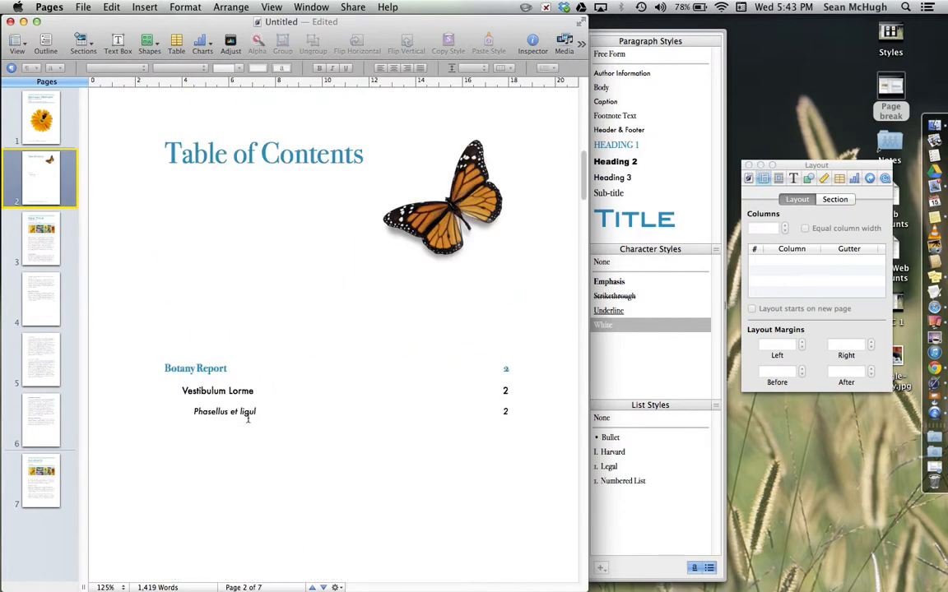
click(248, 417)
click(238, 402)
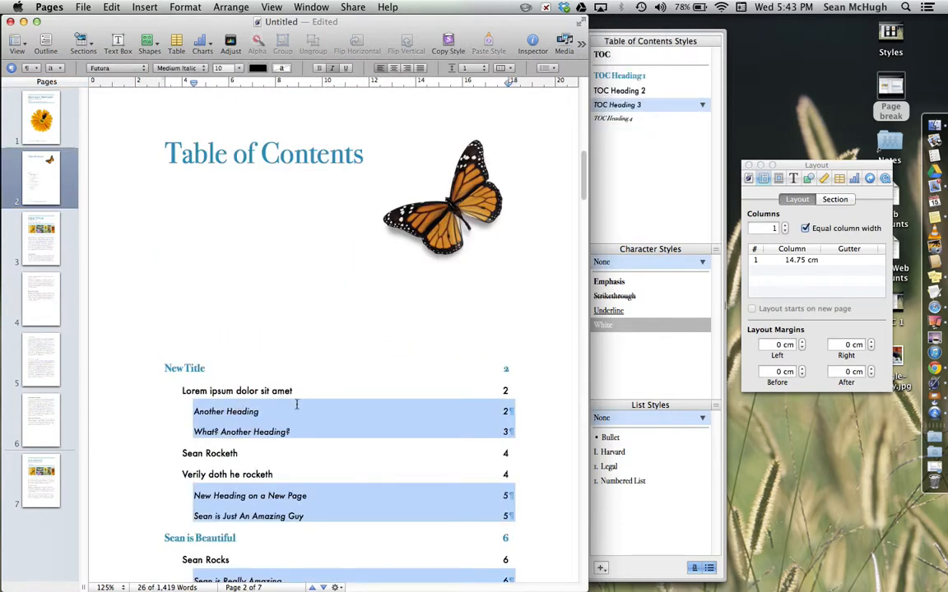
key(super+z)
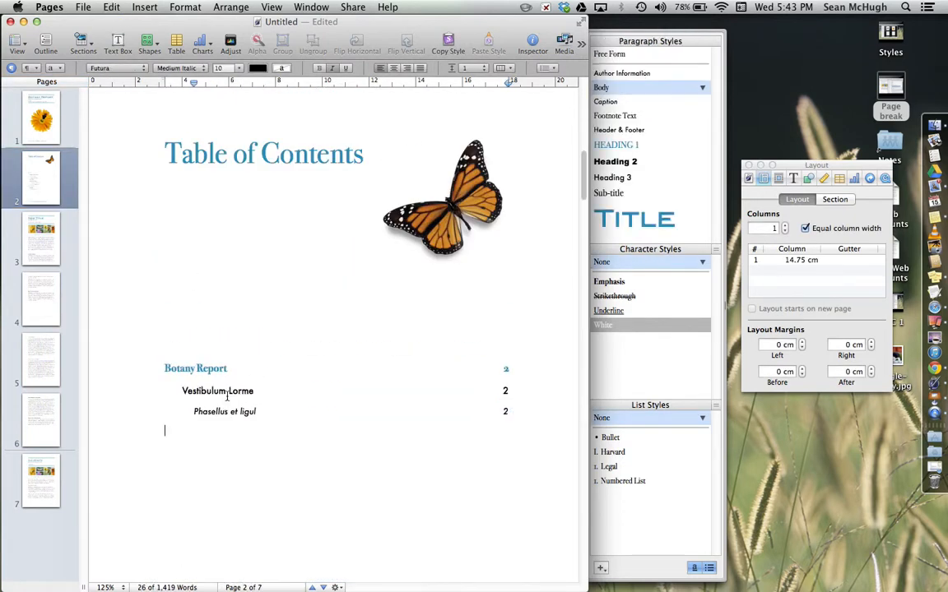
click(215, 396)
- Select the table of contents entries by heading level, first the third-level then the first-level entries
scroll(292, 400, down, 5)
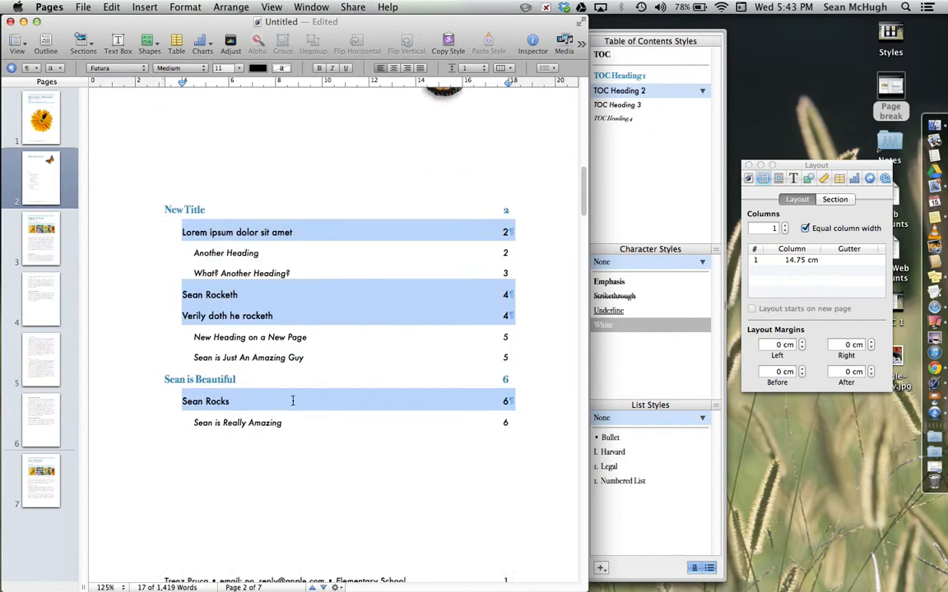
scroll(292, 401, up, 3)
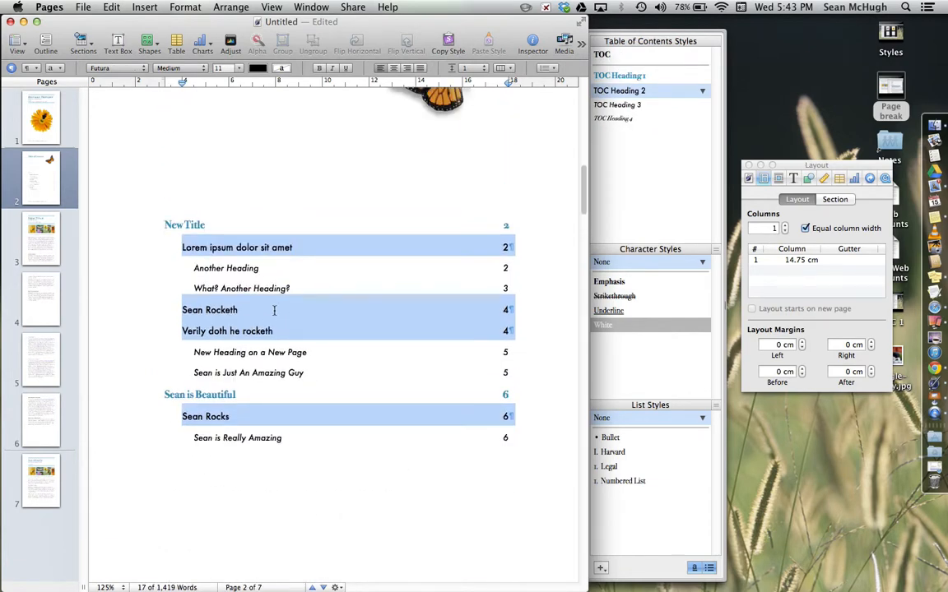
click(268, 273)
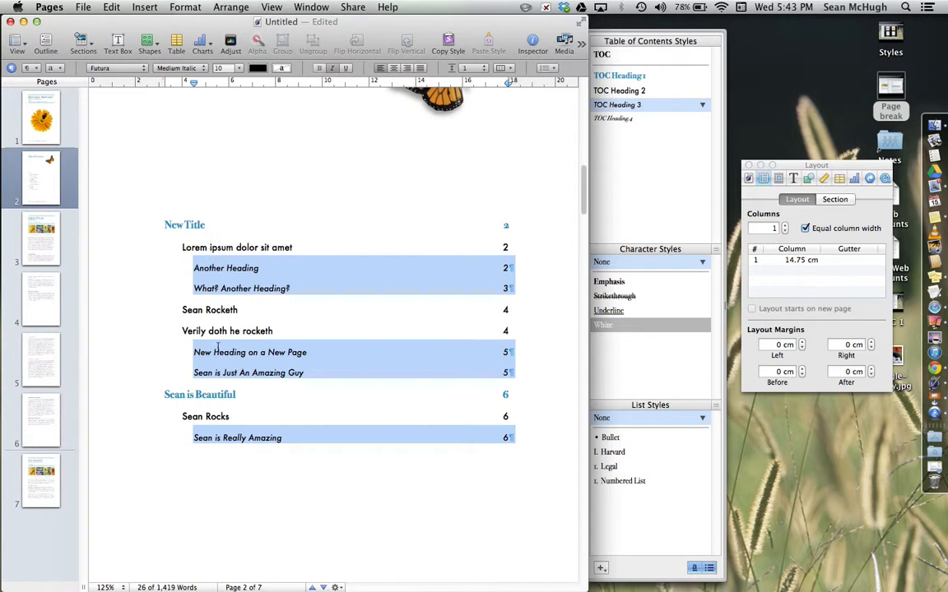
click(207, 396)
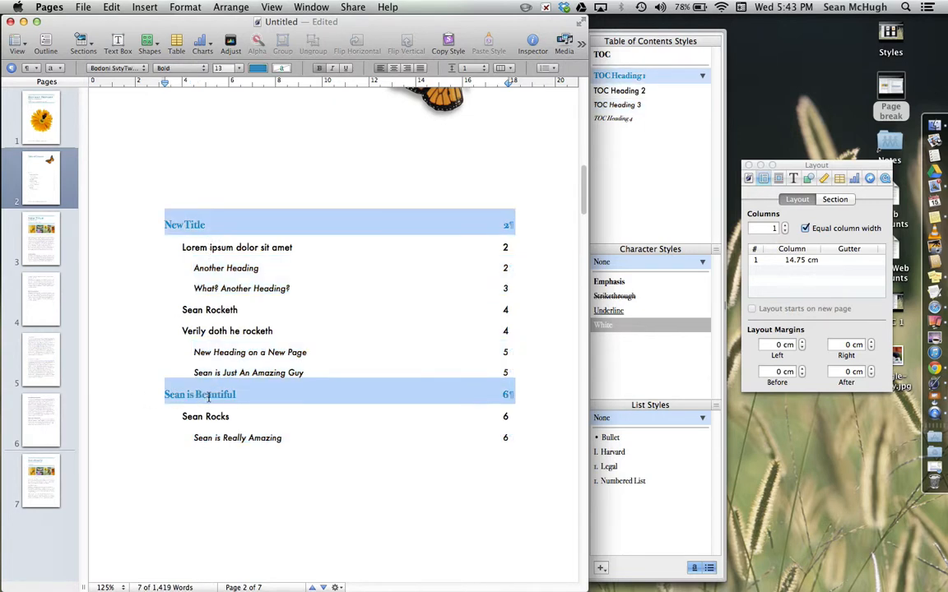
- Rename the chapter title on page 7 to "Sean is Awesome!"
click(39, 476)
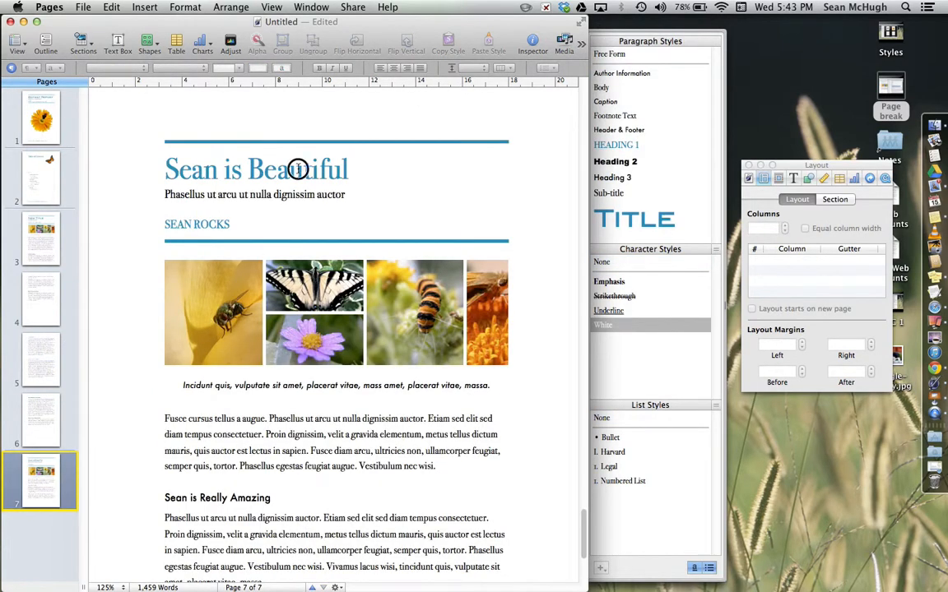
double_click(299, 169)
text(Awesome)
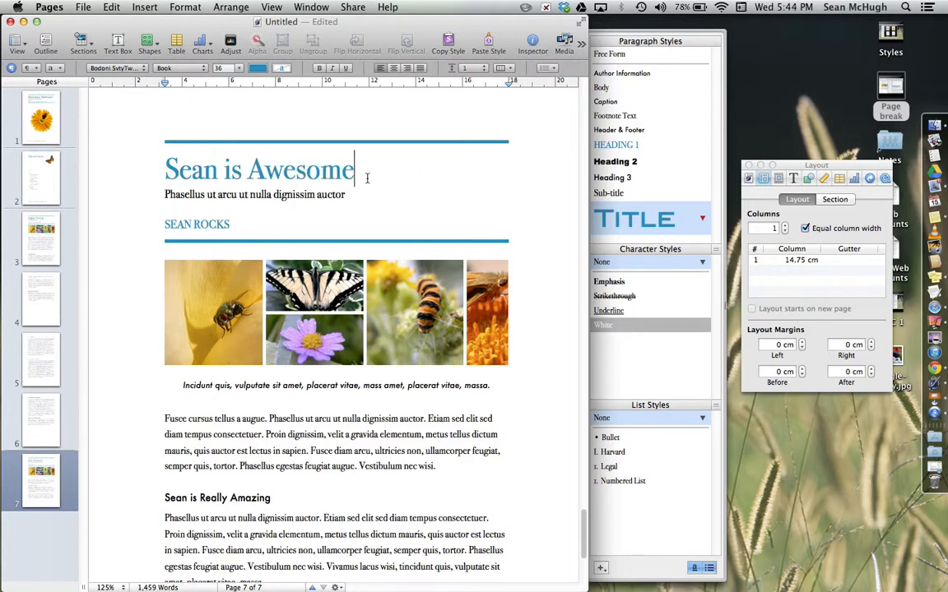
text(!)
- Refresh the table of contents on page 2 so it lists the renamed chapter title
triple_click(375, 401)
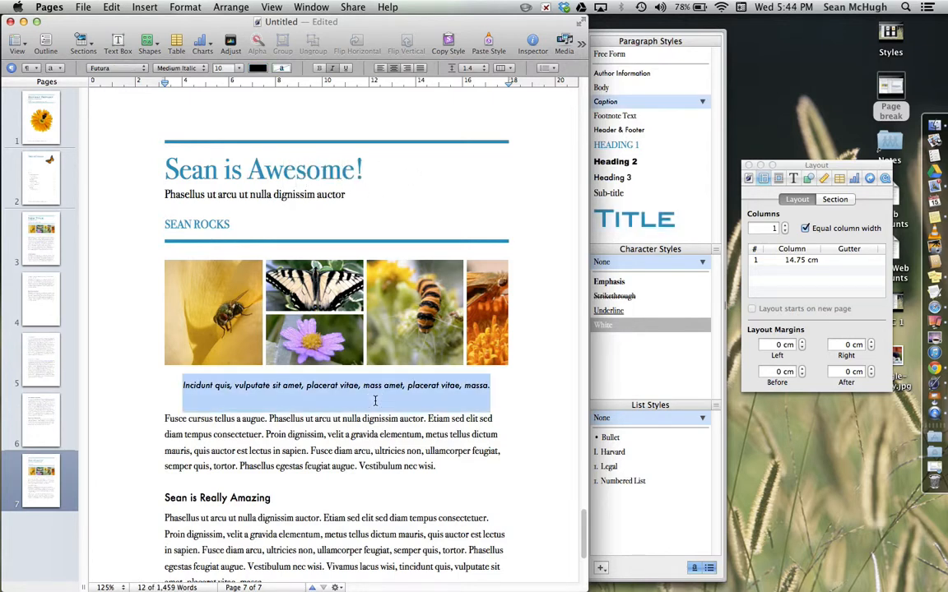
click(43, 187)
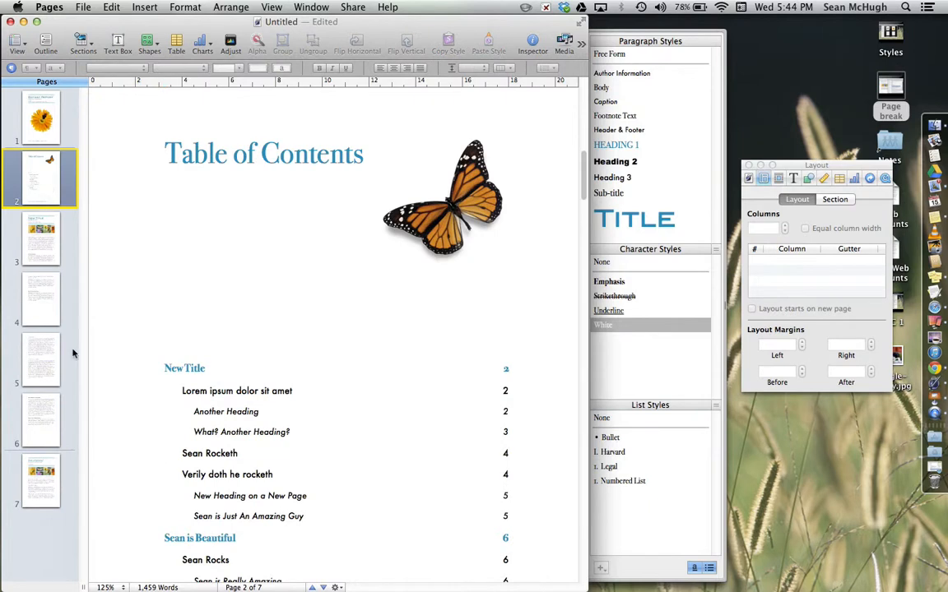
scroll(214, 387, down, 3)
scroll(220, 407, down, 2)
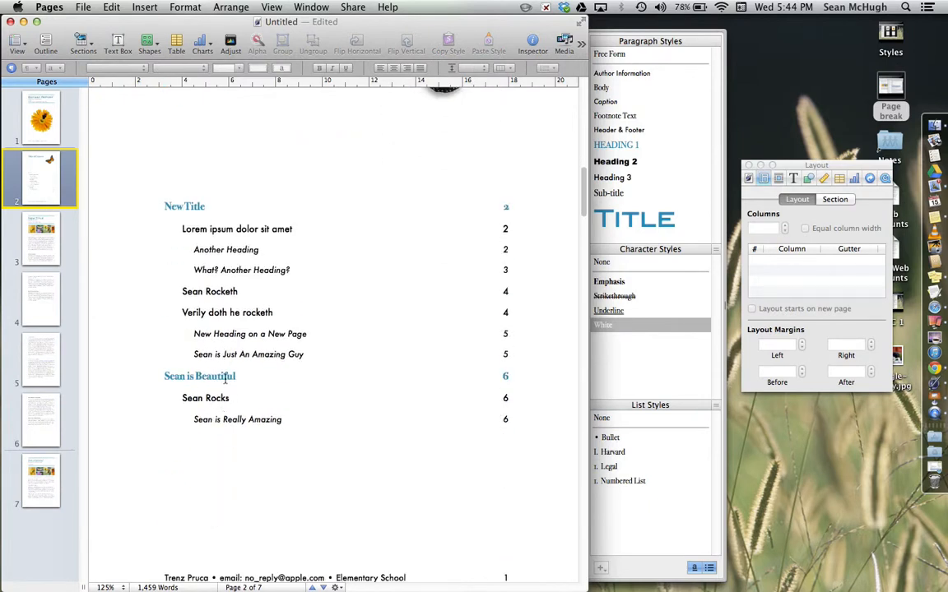
click(225, 377)
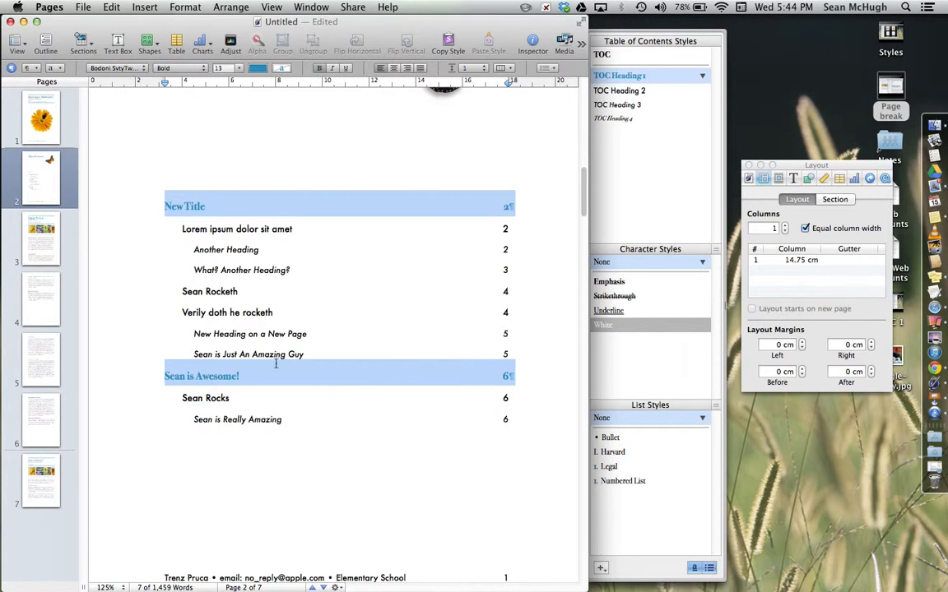
- Browse through the pages to compare the headings against the table of contents
scroll(326, 254, down, 4)
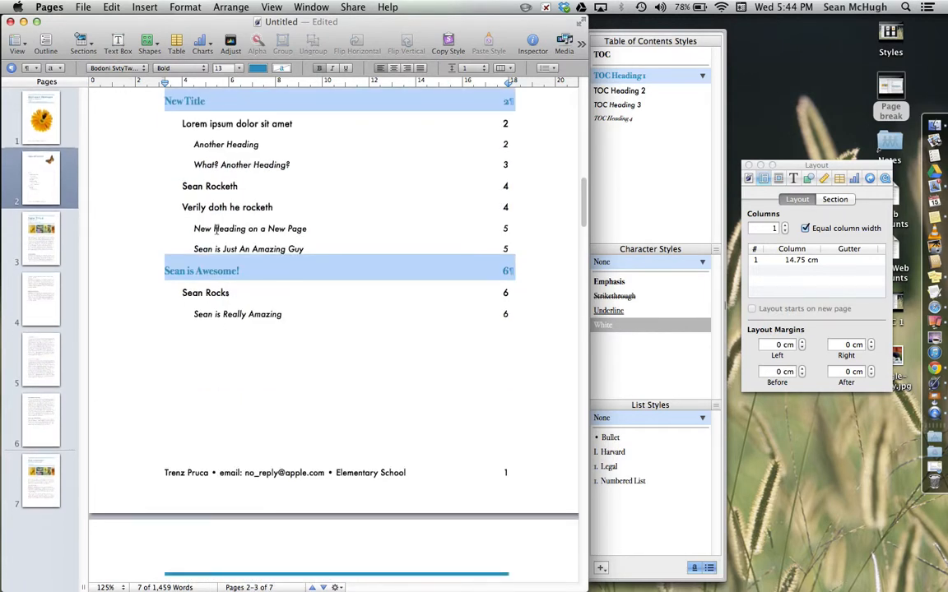
scroll(216, 229, up, 8)
scroll(229, 278, down, 5)
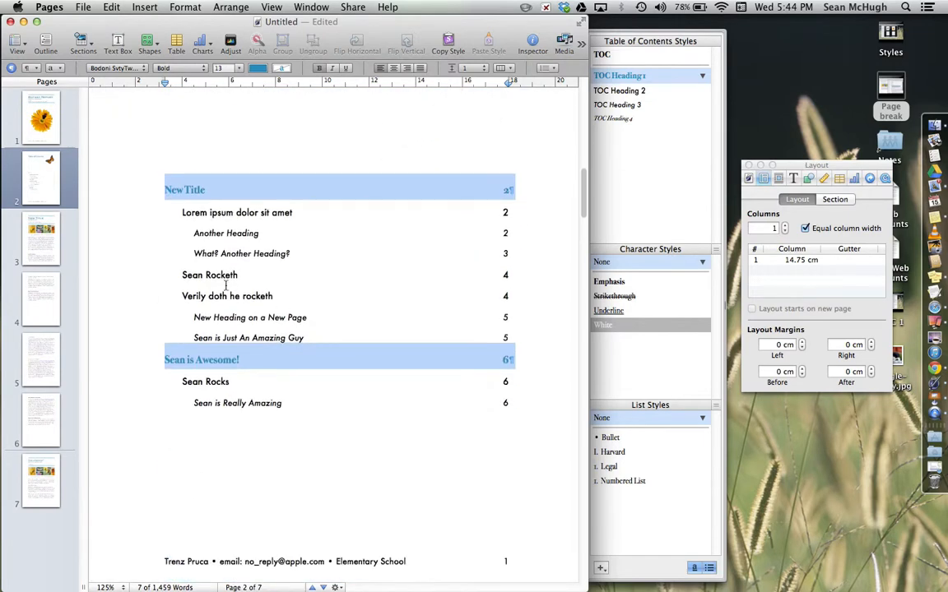
scroll(308, 343, up, 3)
click(47, 125)
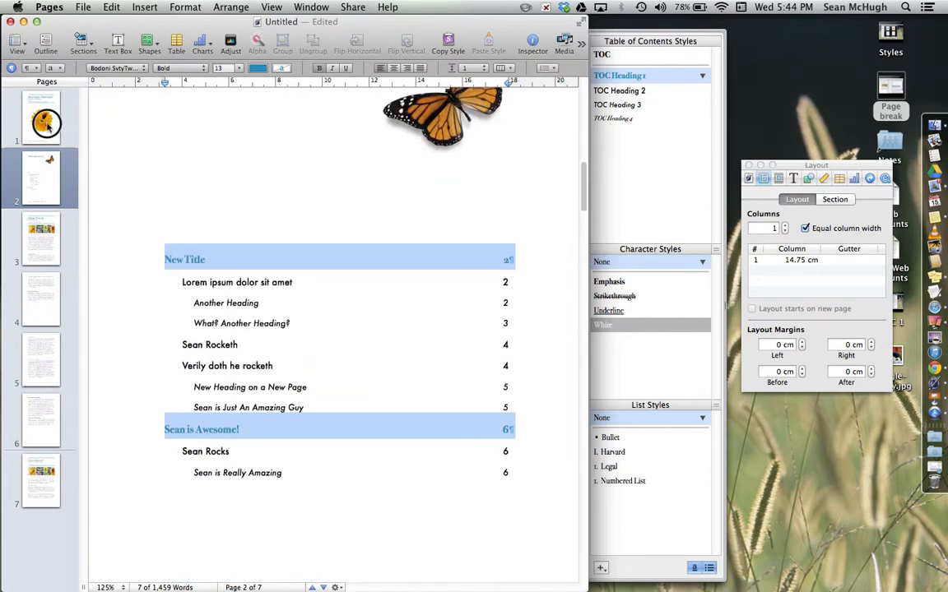
click(35, 251)
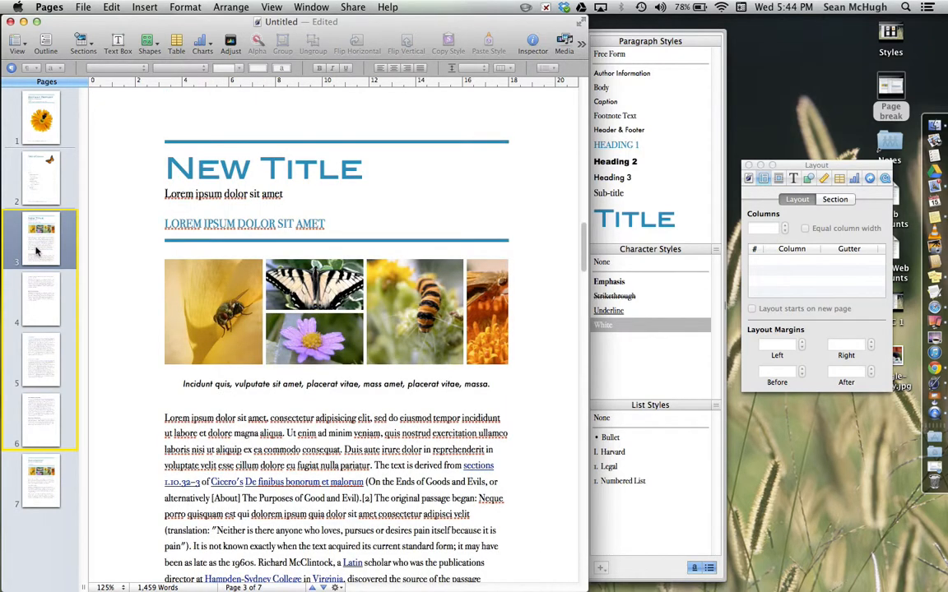
click(39, 186)
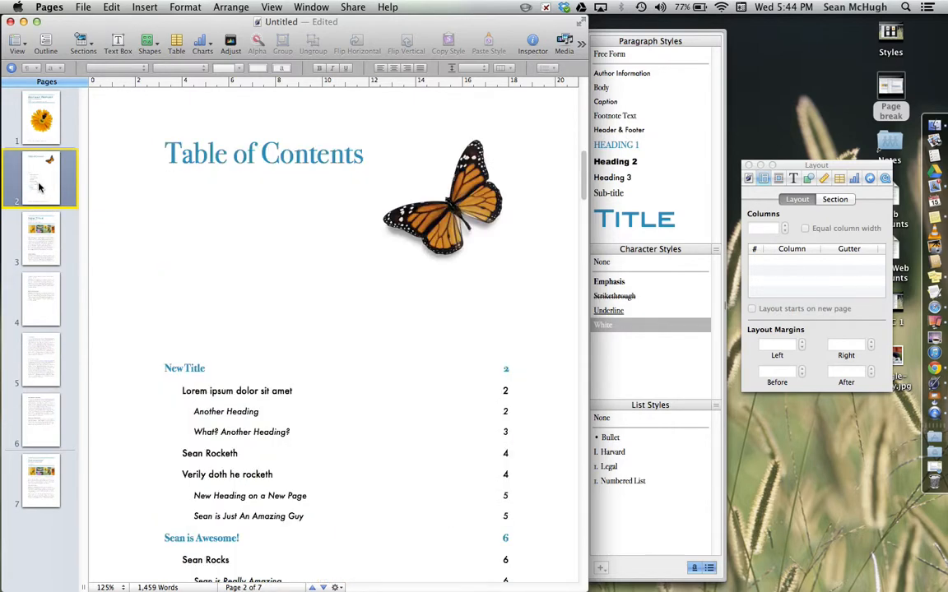
click(37, 247)
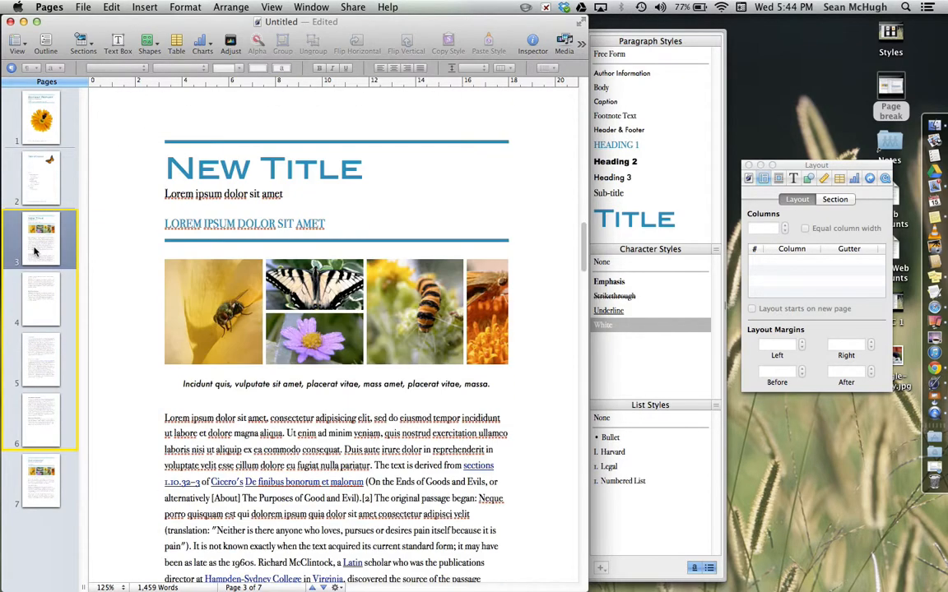
click(37, 477)
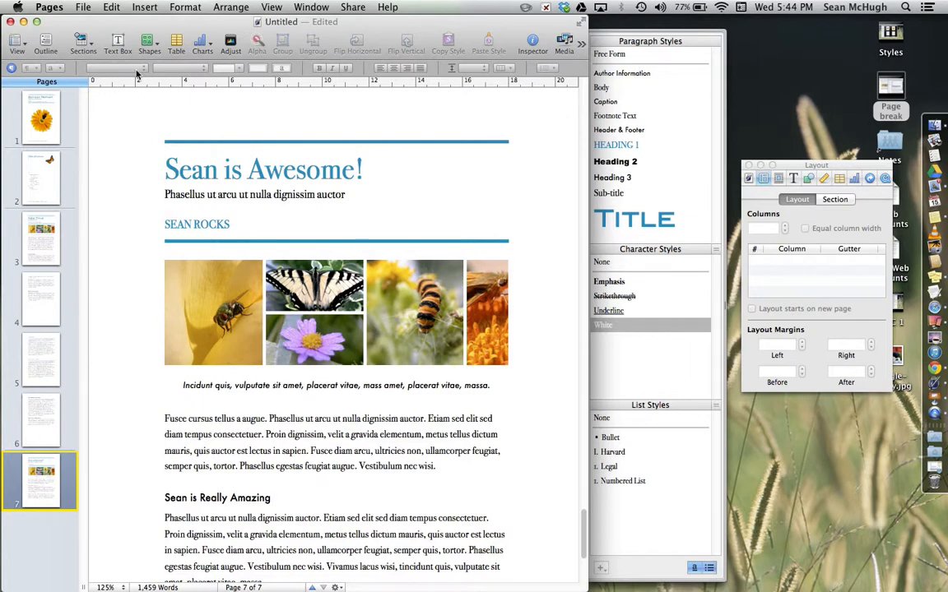
click(54, 352)
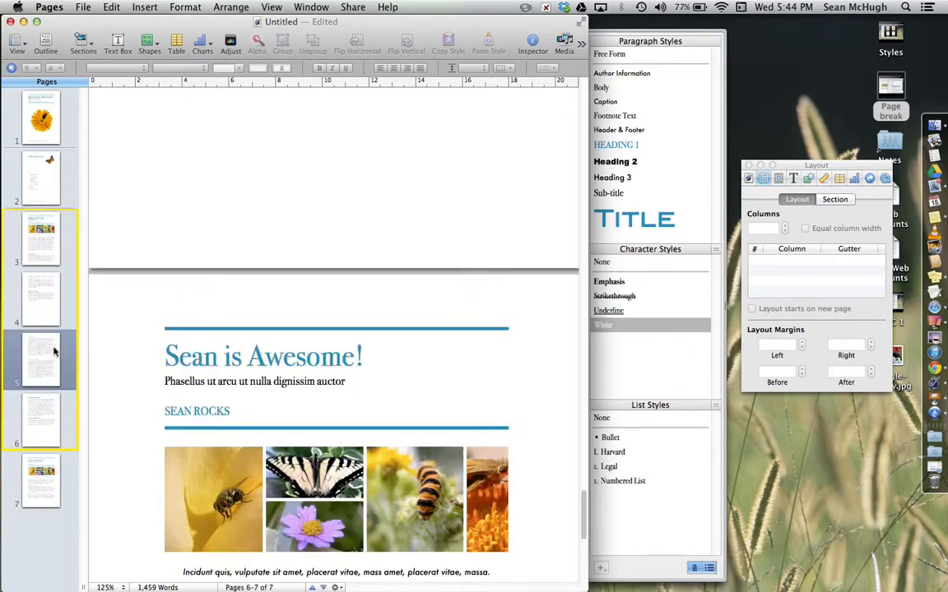
scroll(235, 381, down, 3)
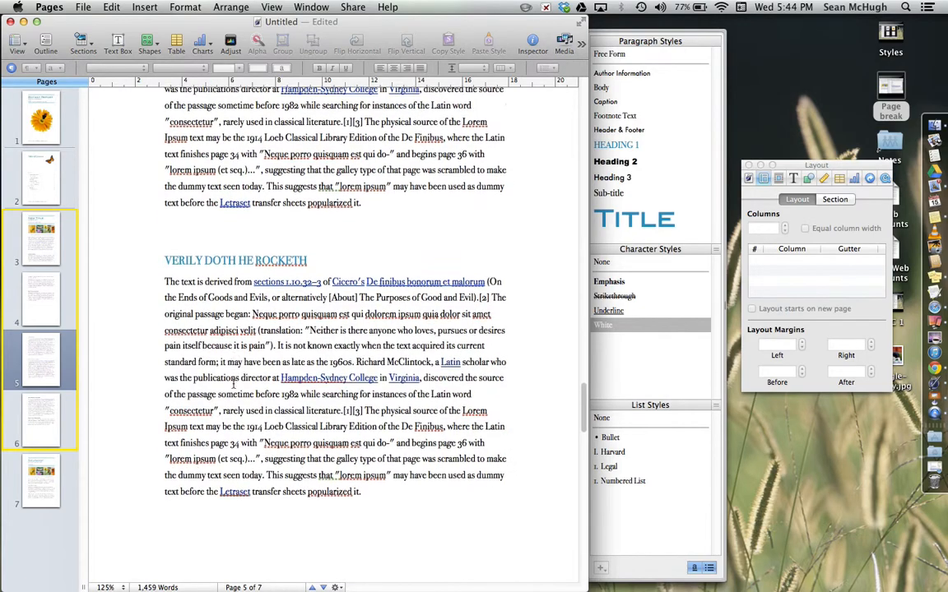
scroll(236, 380, up, 15)
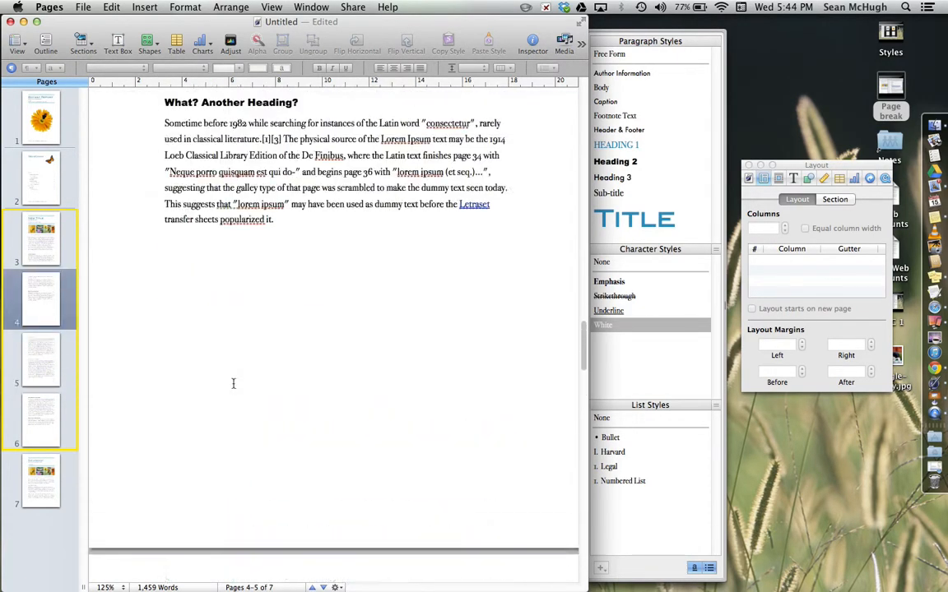
scroll(236, 381, up, 2)
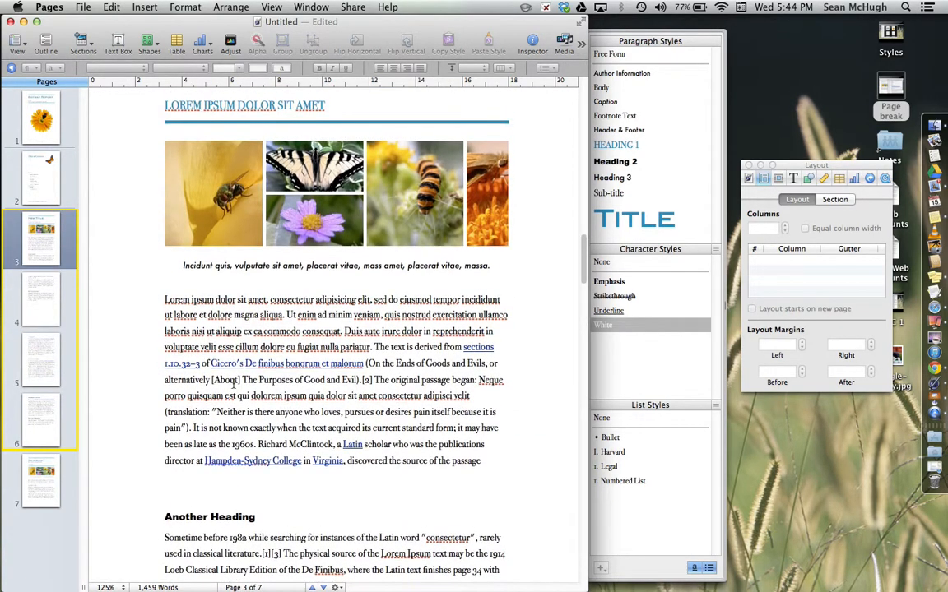
scroll(308, 396, down, 15)
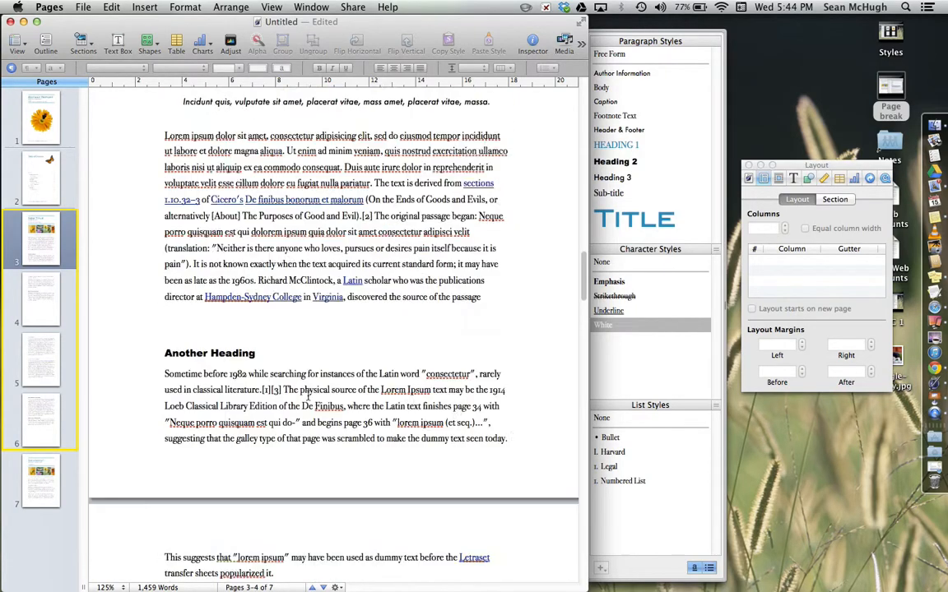
click(145, 8)
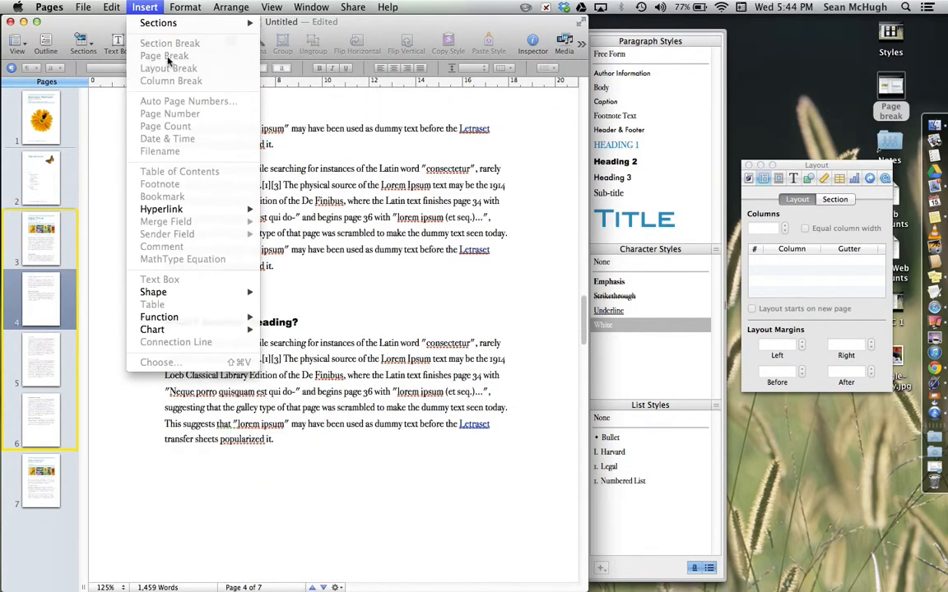
click(354, 282)
scroll(313, 280, up, 10)
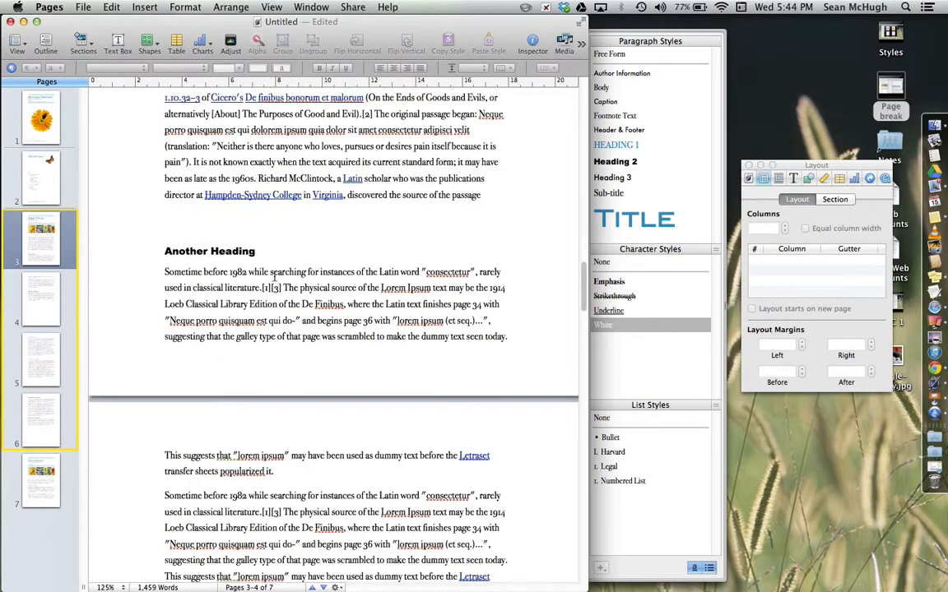
scroll(275, 279, up, 20)
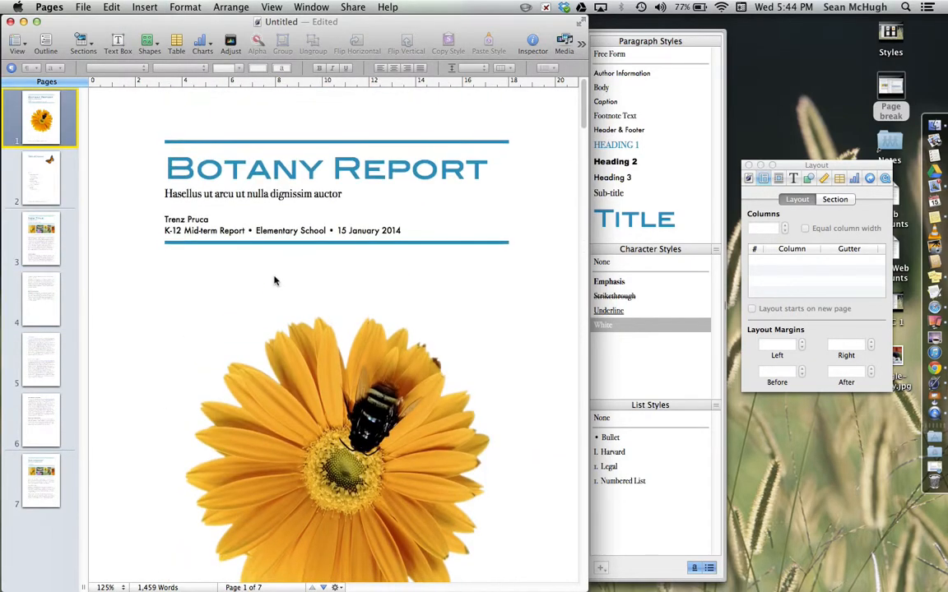
scroll(274, 280, down, 20)
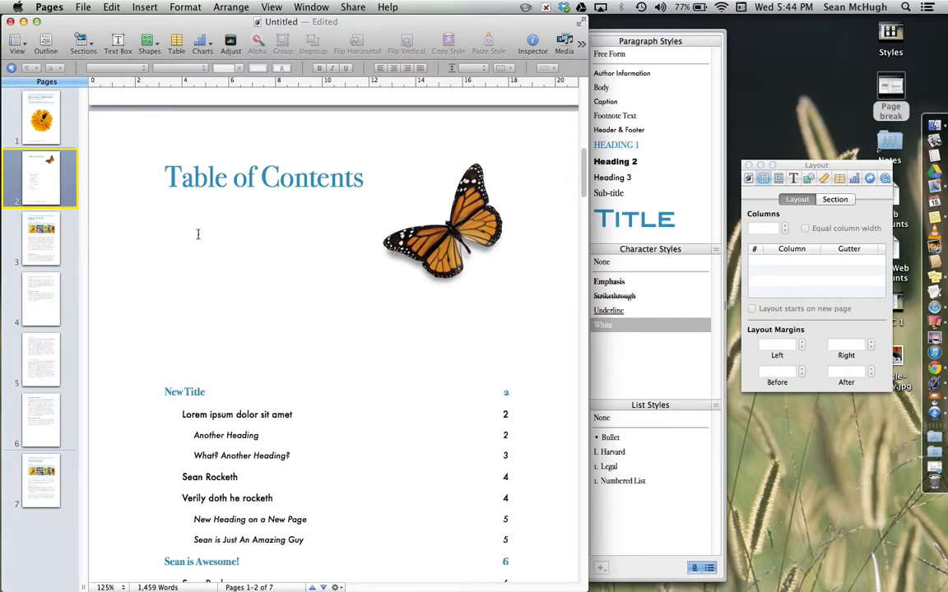
scroll(313, 377, down, 2)
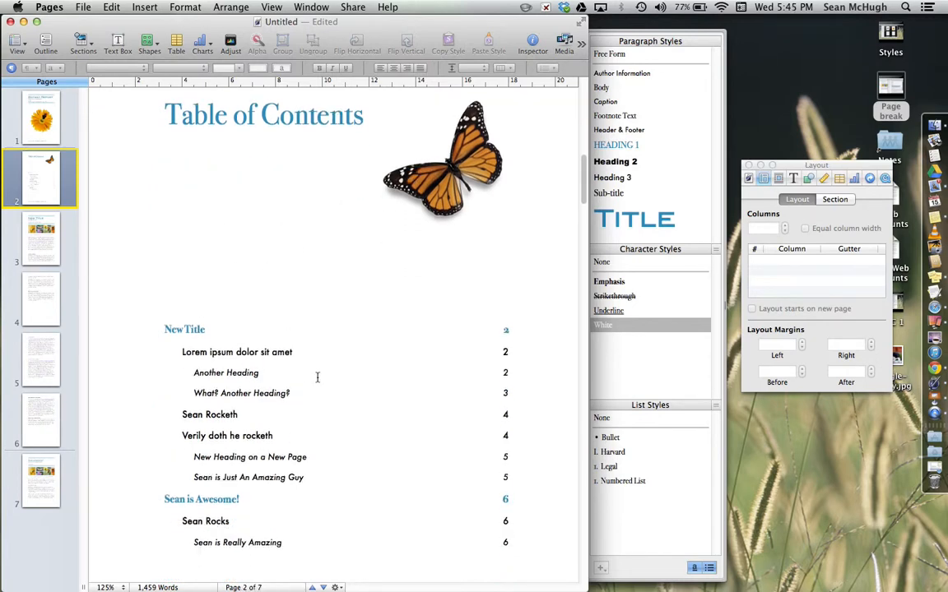
click(142, 7)
mouse_move(148, 23)
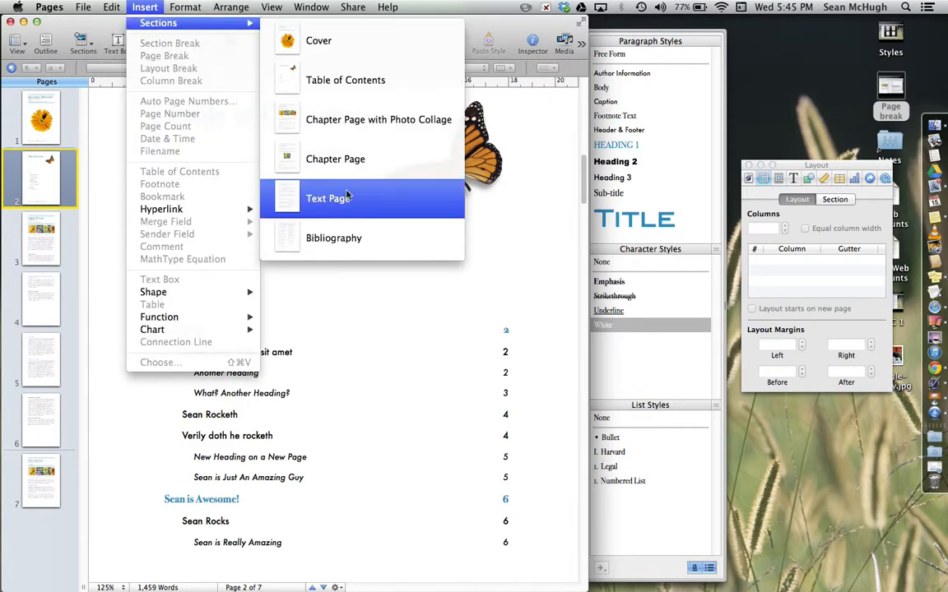
click(321, 489)
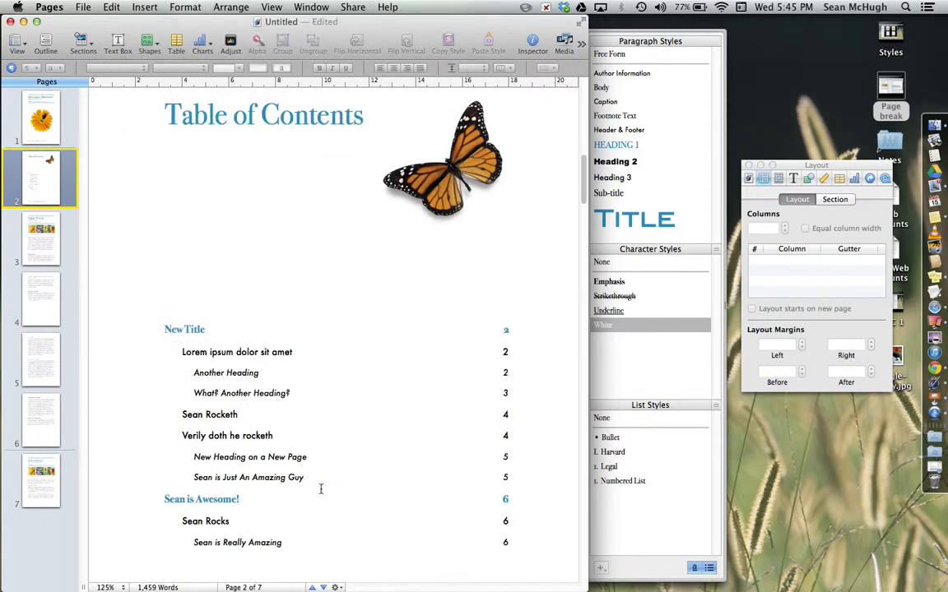
- Replace the placeholder flower photo on the cover page with beagle-puppy.jpg
click(37, 107)
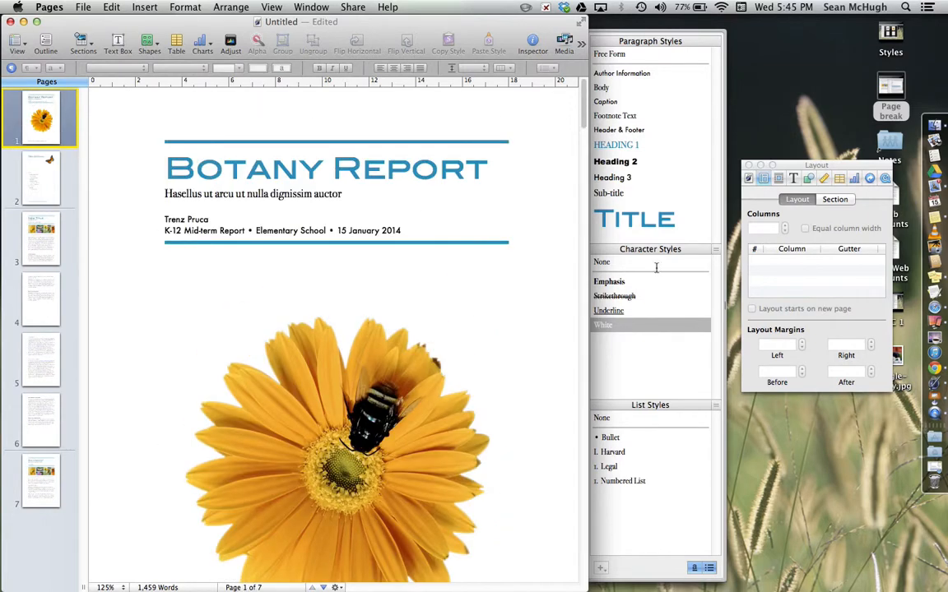
drag(797, 168, 740, 87)
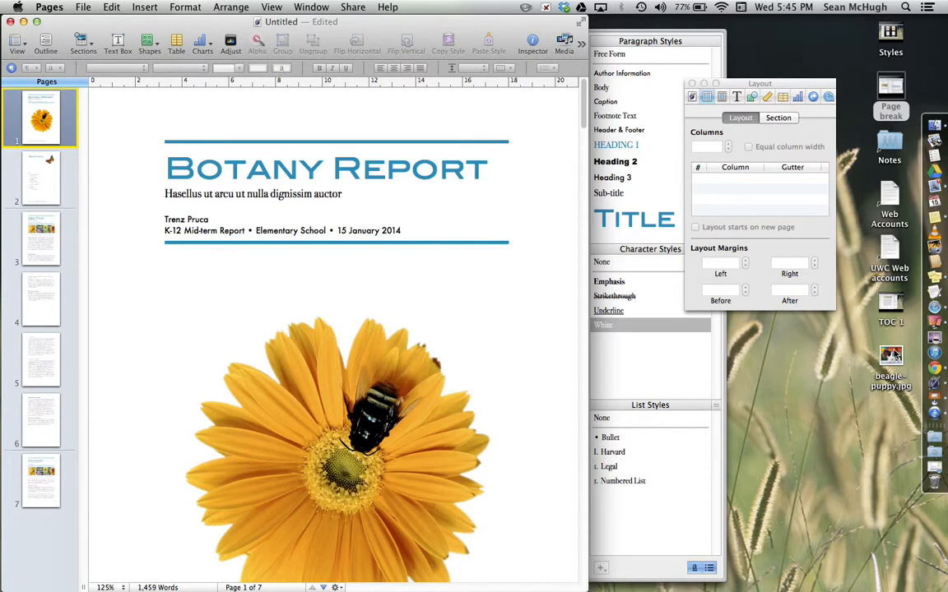
click(375, 448)
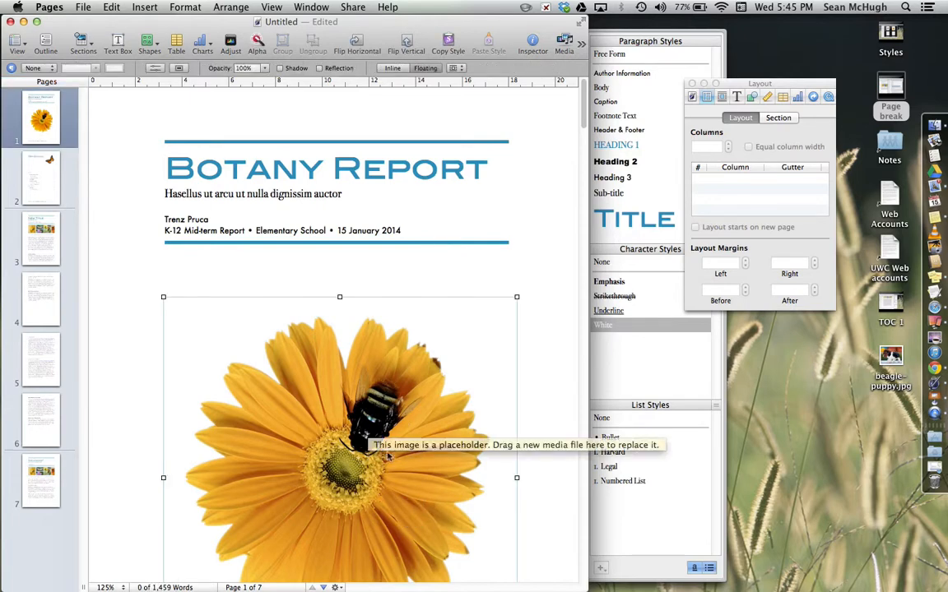
drag(891, 366, 471, 478)
drag(422, 469, 423, 470)
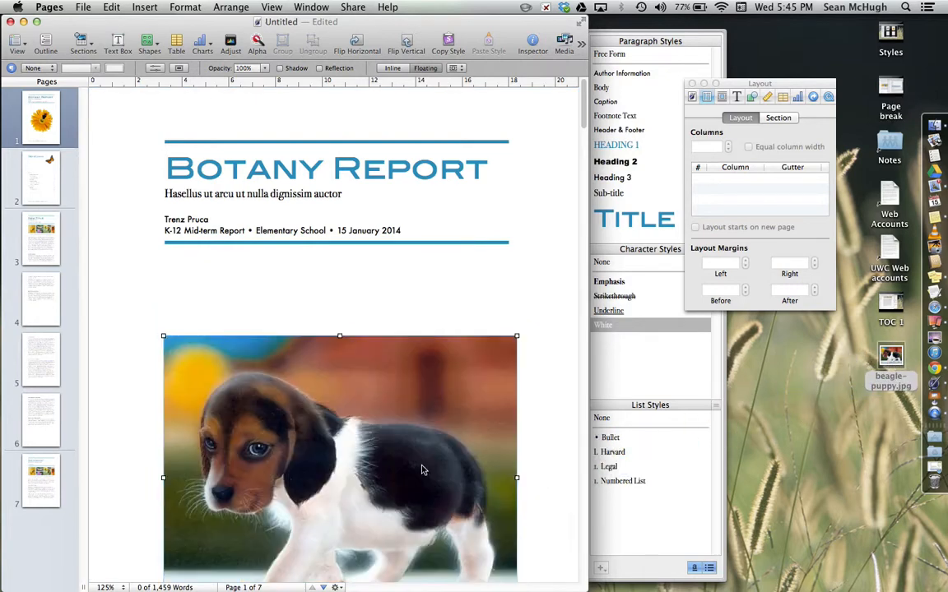
- Replace the butterfly image on the table of contents page with beagle-puppy.jpg
click(545, 449)
scroll(404, 468, down, 10)
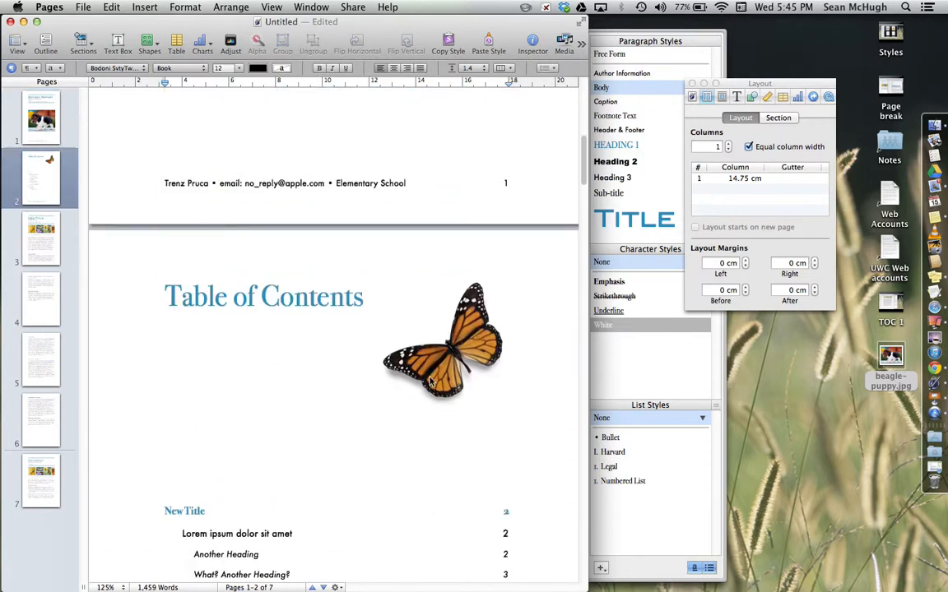
click(435, 377)
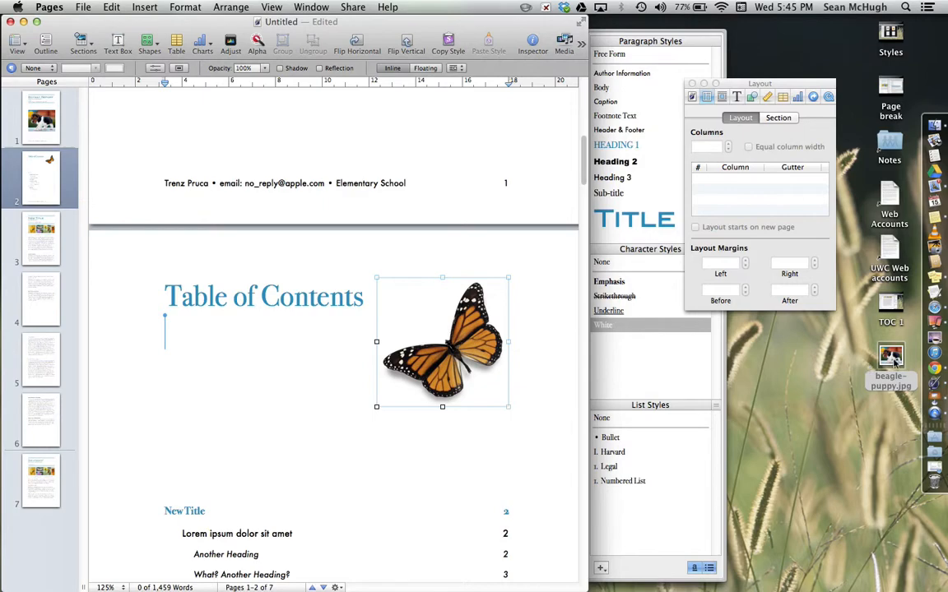
drag(895, 362, 484, 359)
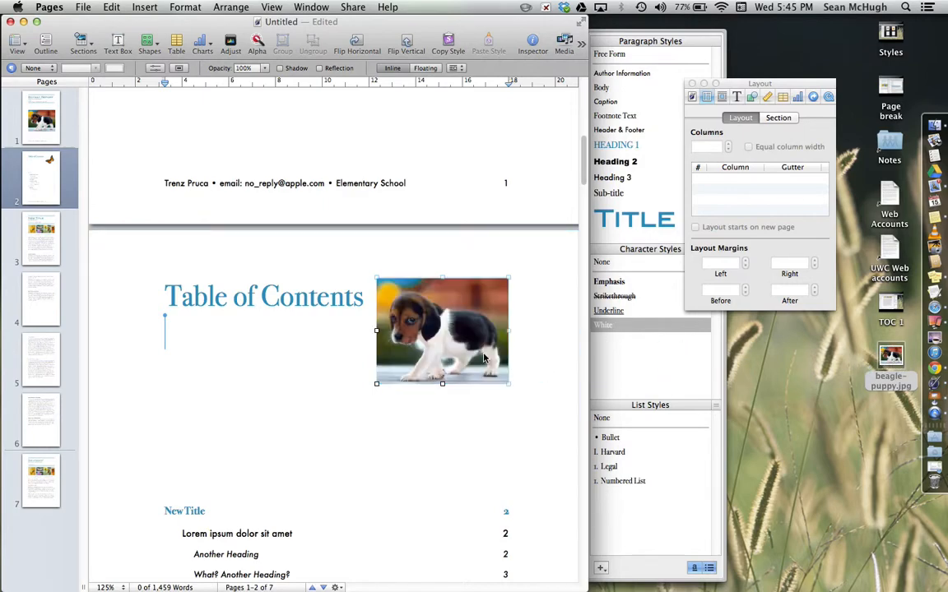
click(419, 428)
- Try dropping beagle-puppy.jpg onto the photo collage on page 3, and undo it
scroll(421, 436, down, 15)
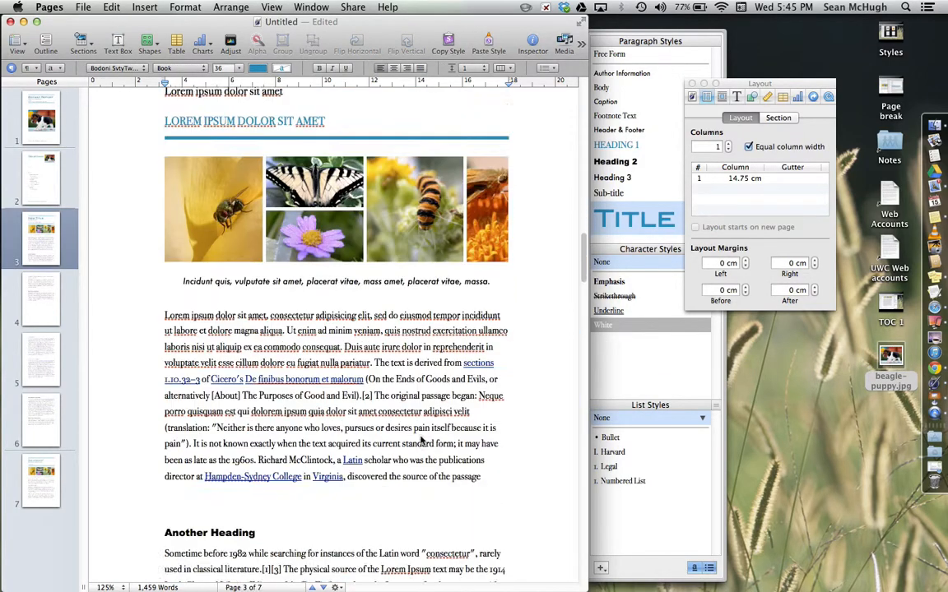
scroll(387, 329, up, 5)
click(378, 255)
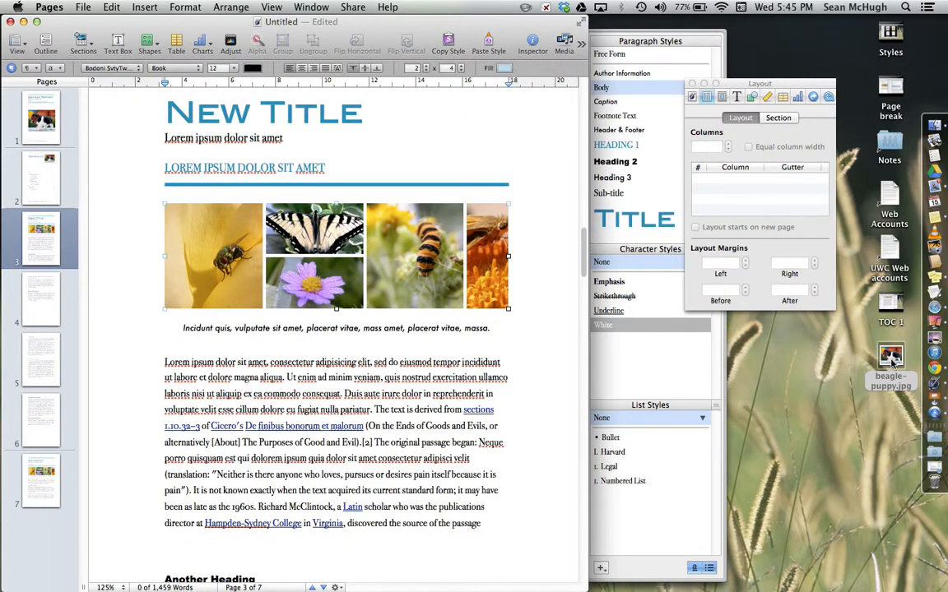
drag(892, 362, 419, 287)
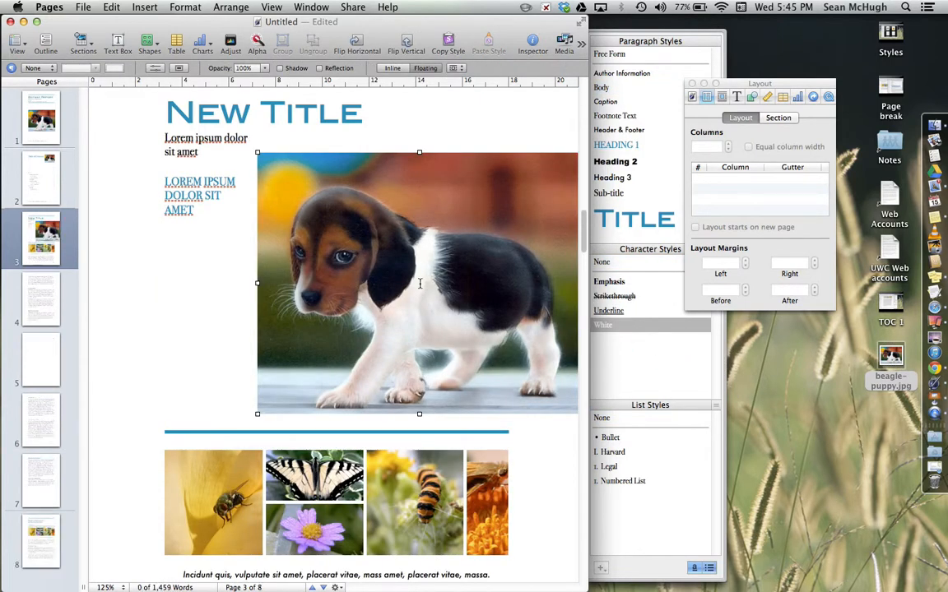
key(super+z)
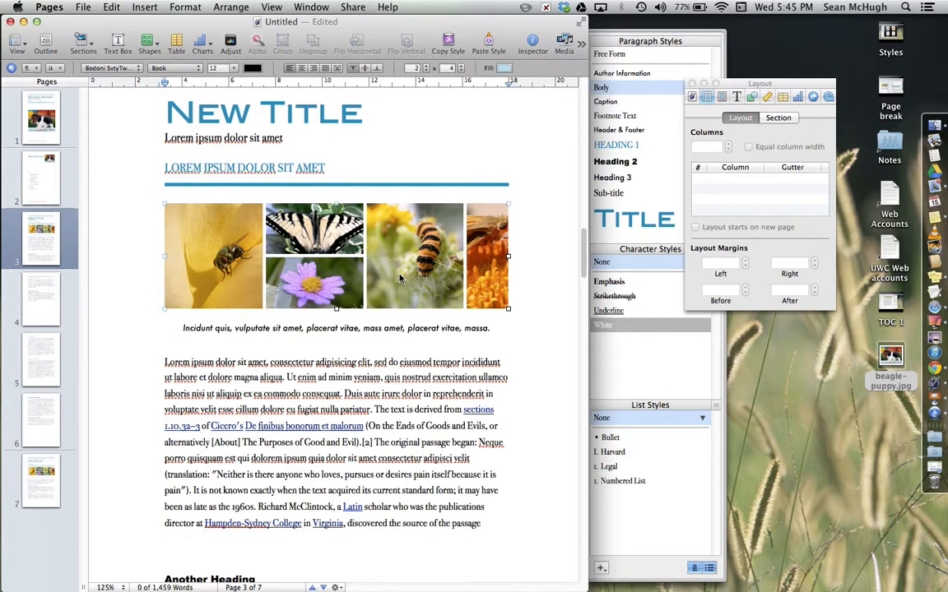
- Replace the photo collage on page 3 with beagle-puppy.jpg and shrink the image to about 7 cm wide
key(BackSpace)
key(Return)
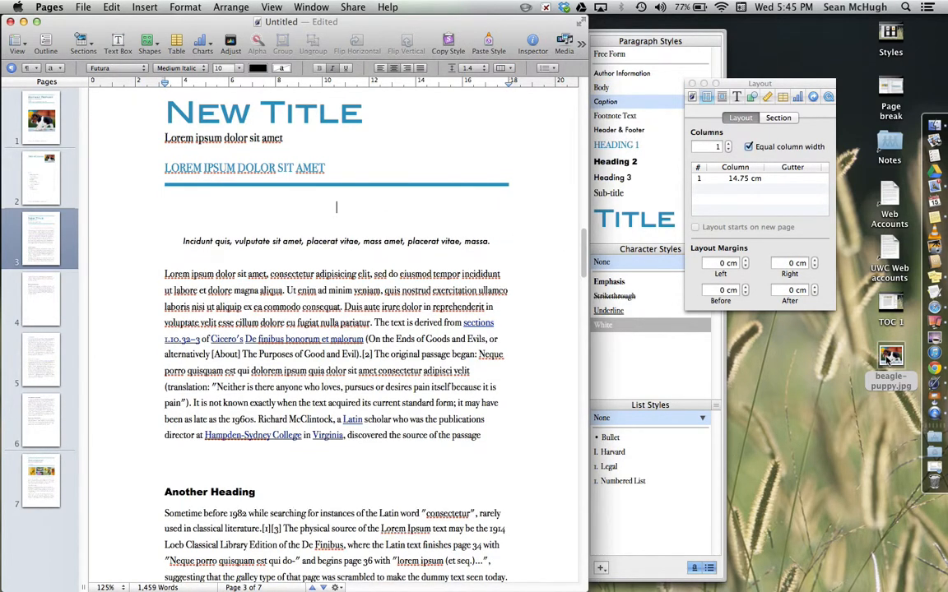
drag(891, 360, 325, 245)
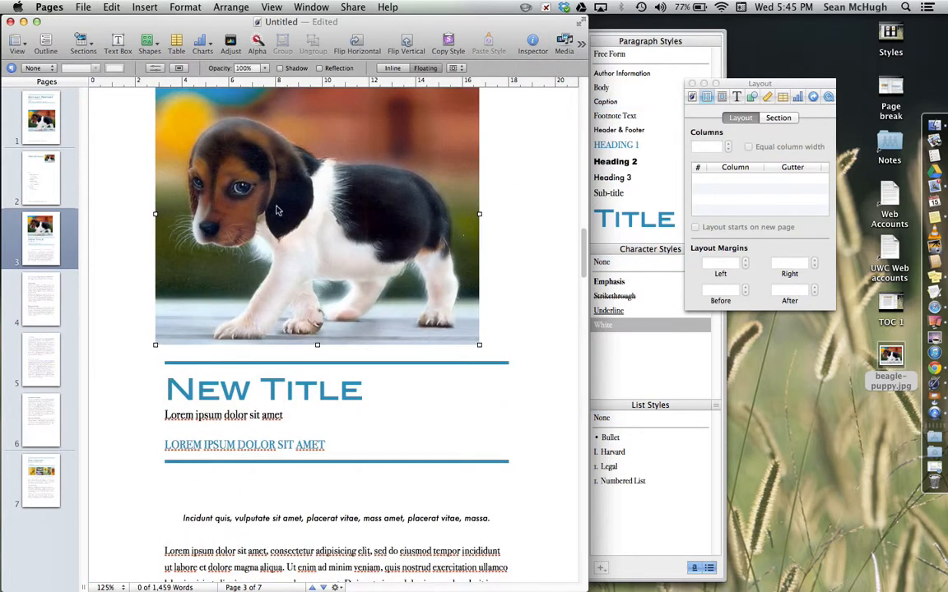
drag(155, 343, 321, 161)
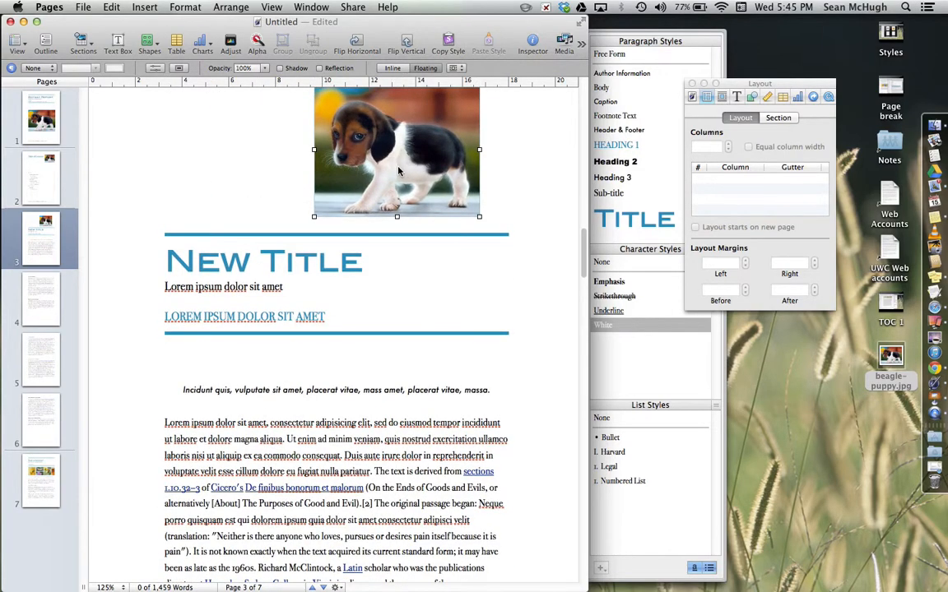
scroll(363, 156, down, 3)
click(230, 222)
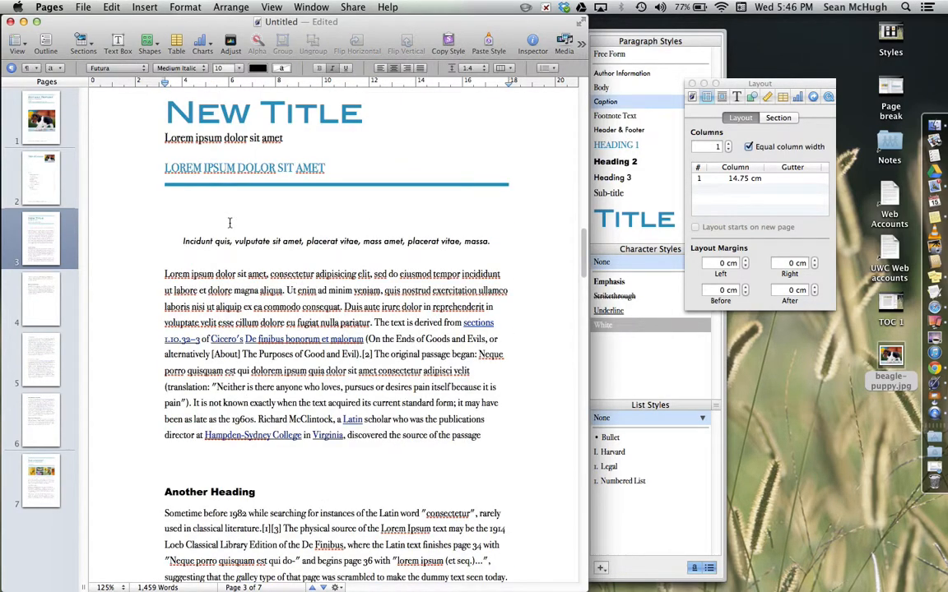